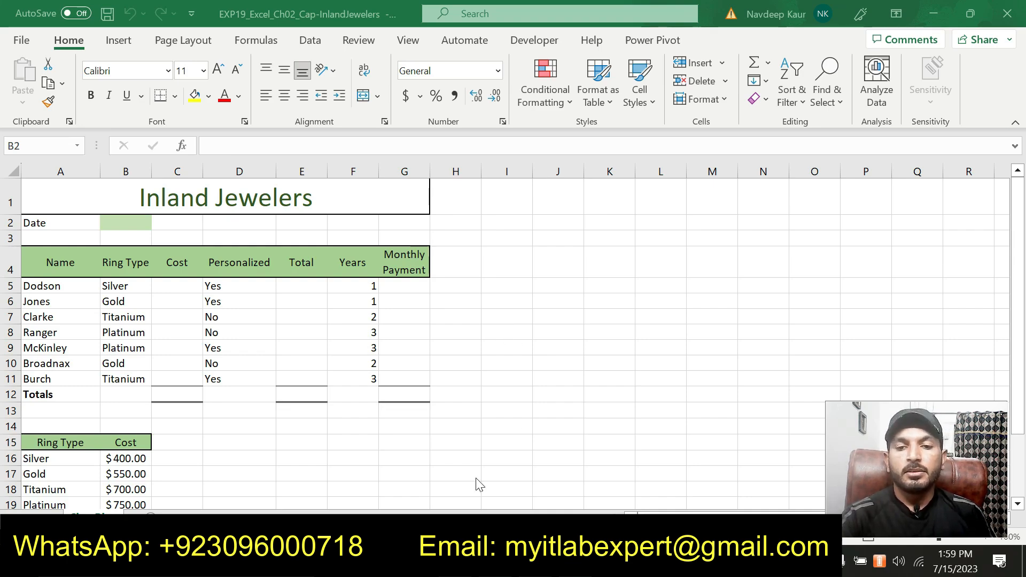
- Switch to the Word instructions document and highlight the Project Description heading and paragraph in turquoise
left_click(462, 561)
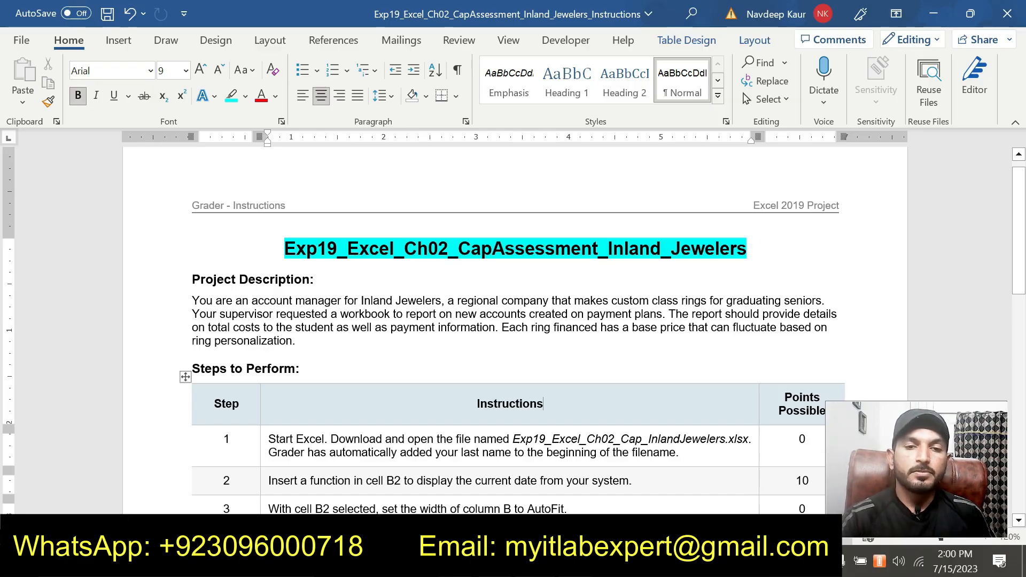
left_click_drag(192, 279, 294, 342)
left_click(354, 310)
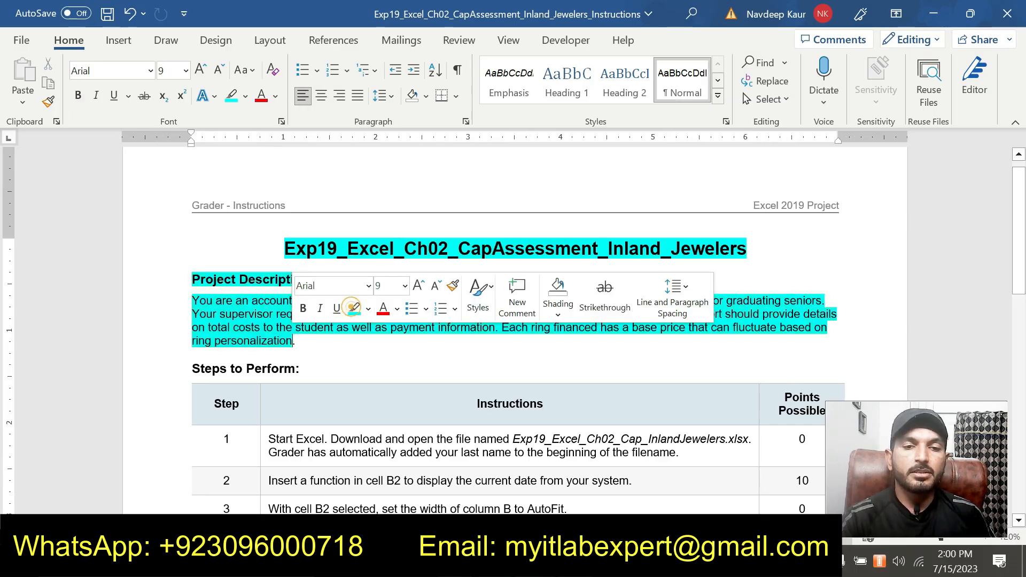
left_click(246, 327)
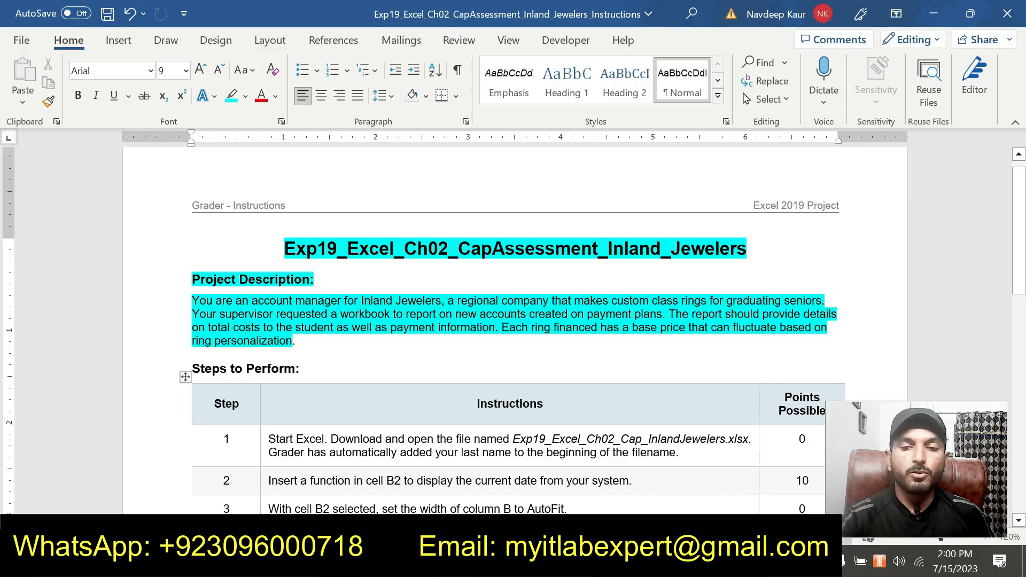
- Highlight the step 1 instruction about opening the workbook in turquoise
mouse_move(682, 445)
left_mouse_down()
mouse_move(588, 481)
mouse_move(684, 454)
left_mouse_up()
left_click(422, 420)
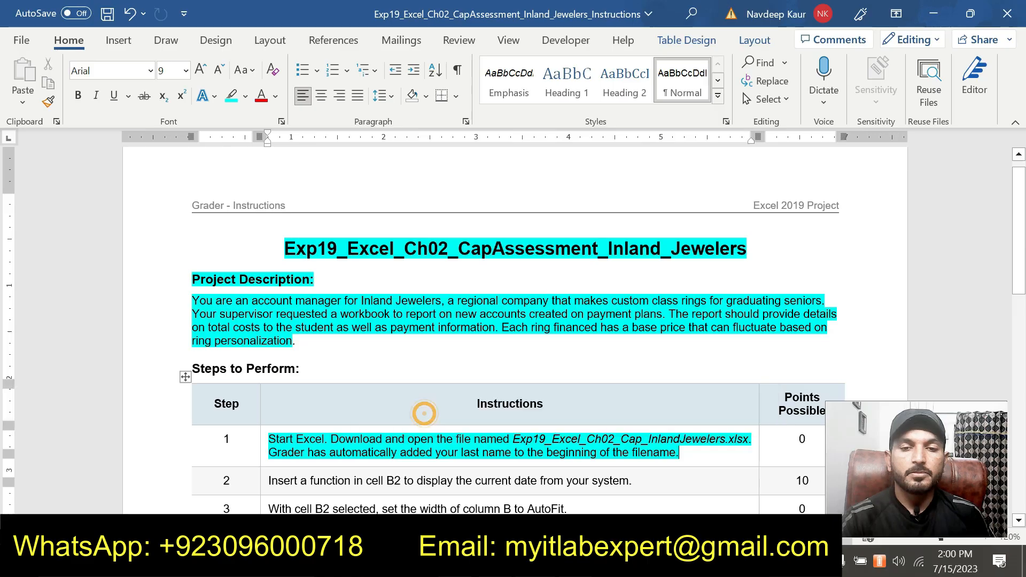
scroll(513, 321, "down", 2)
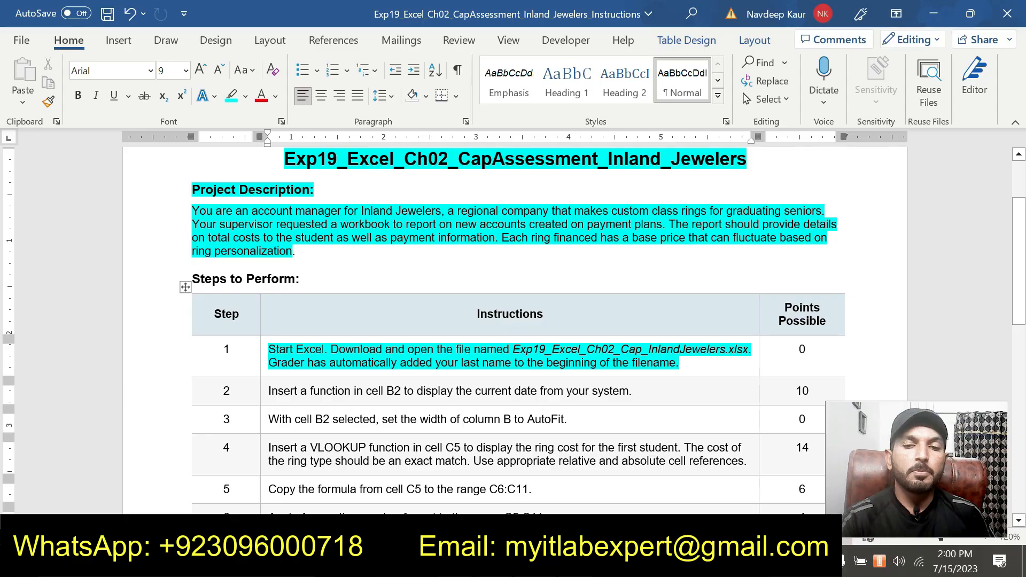
- Switch to the Inland Jewelers workbook in Excel, look over the worksheet, and return to the Word instructions
key("alt+Tab")
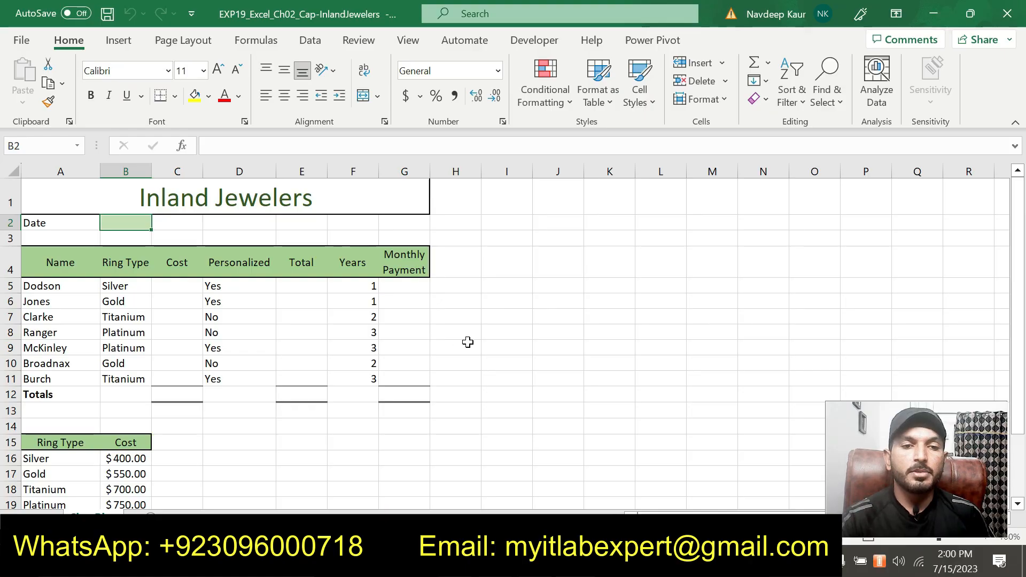
scroll(468, 342, "down", 1)
scroll(469, 342, "up", 1)
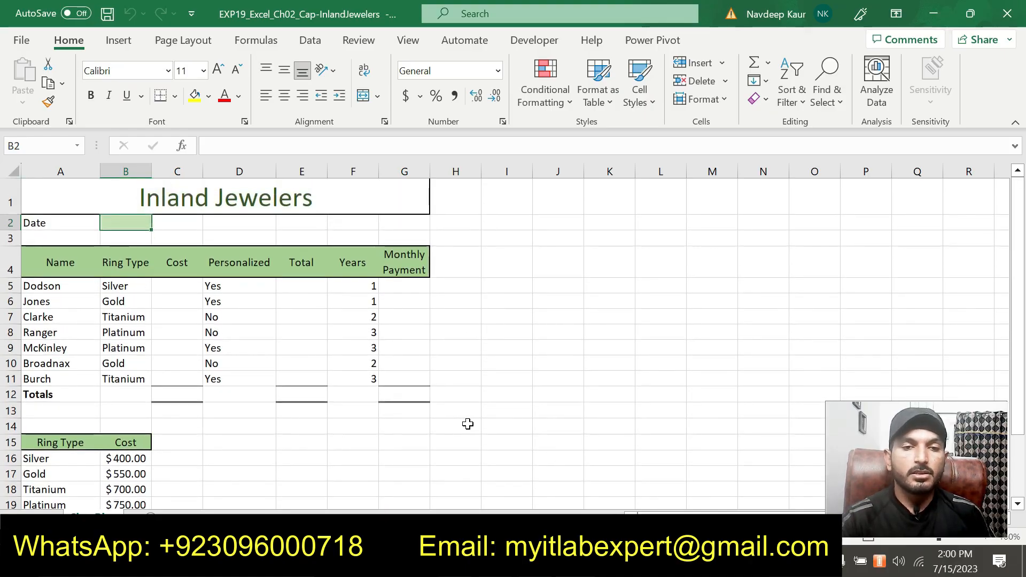
key("alt+Tab")
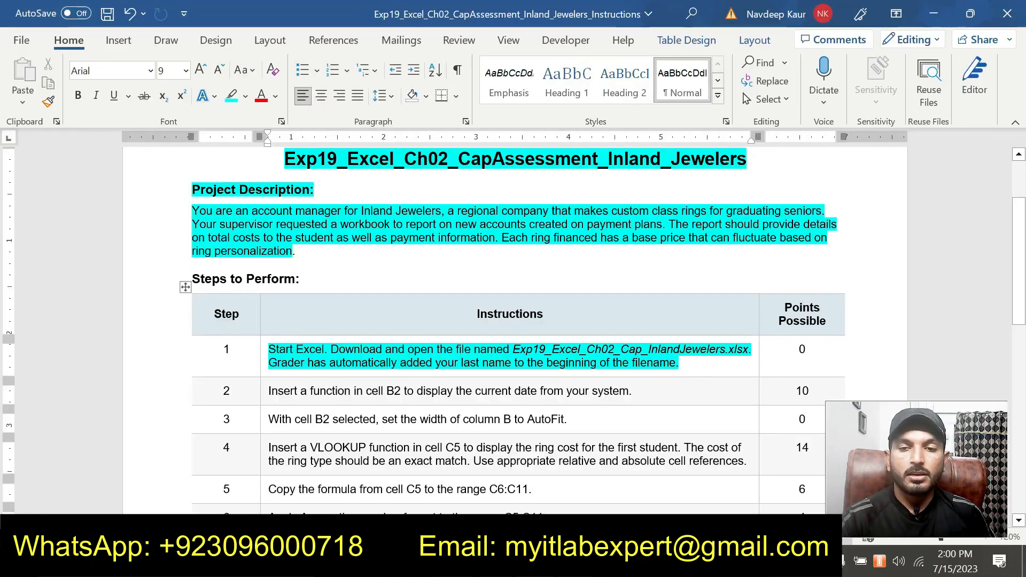
- Clear the highlight from the step 1 instruction and add "]]" after its last sentence
left_click_drag(689, 363, 268, 351)
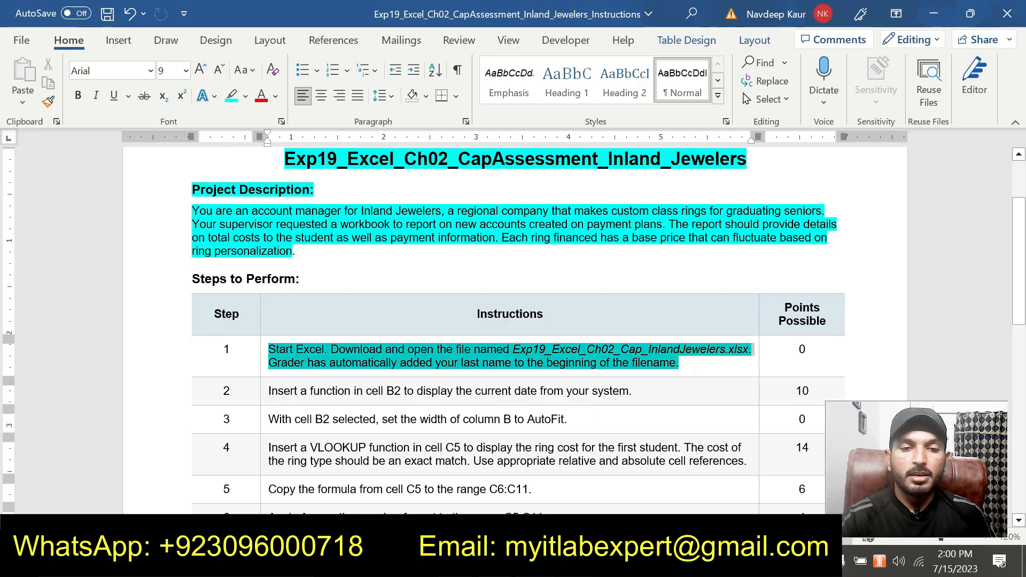
left_click(345, 336)
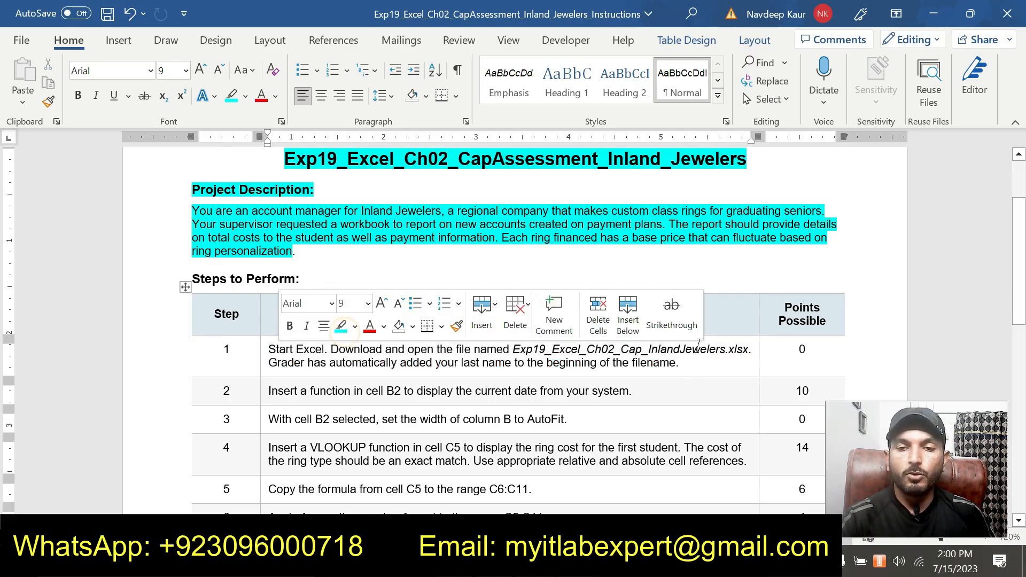
left_click(709, 367)
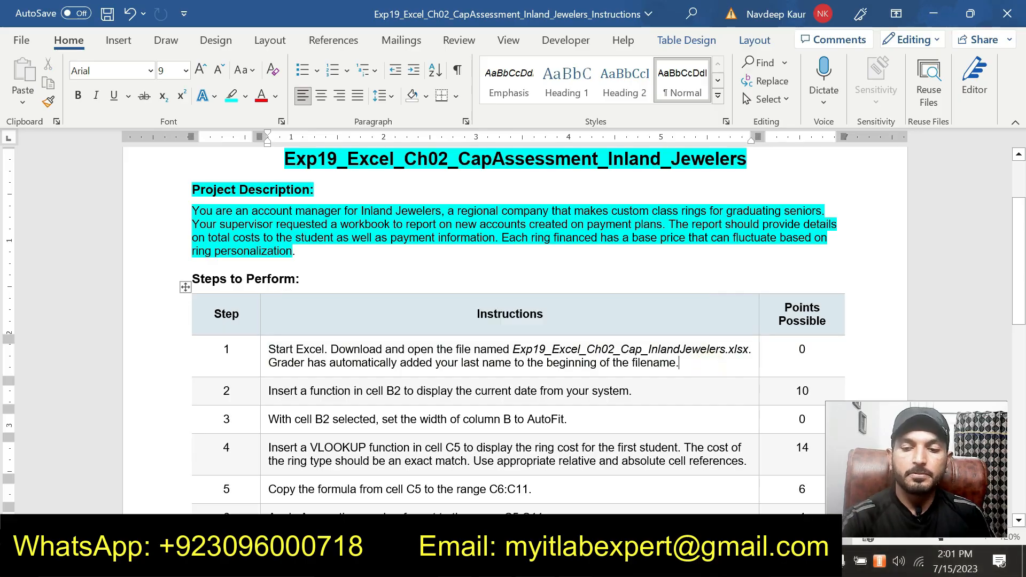
type("]")
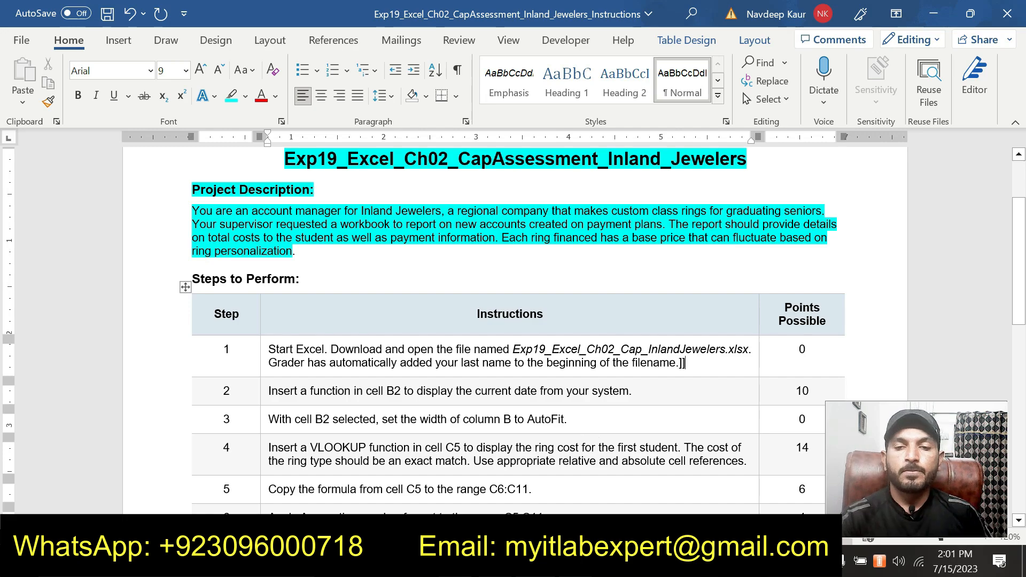
- Highlight the step 2 instruction about the current date function in turquoise
left_click_drag(633, 391, 268, 391)
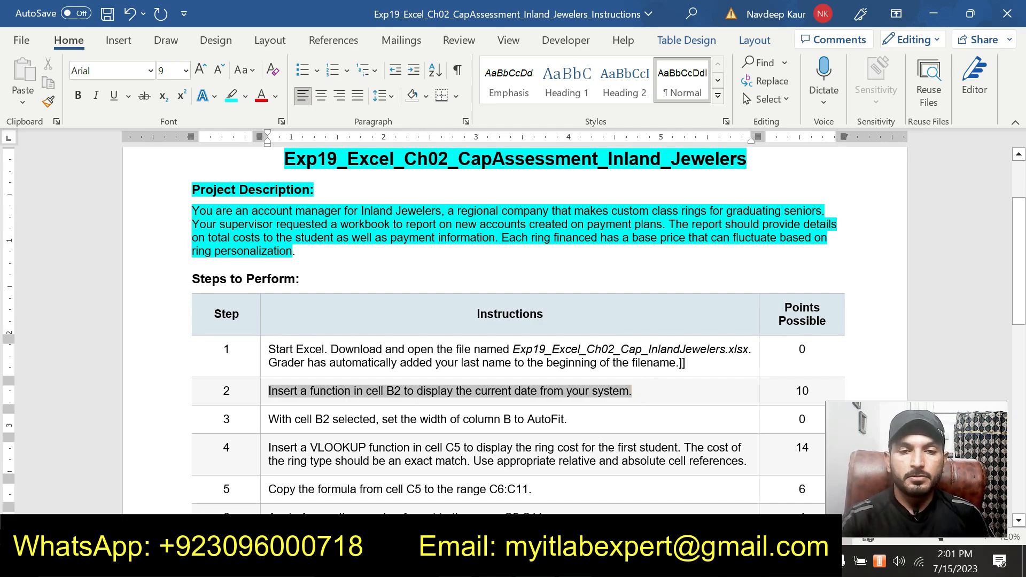
left_click(352, 362)
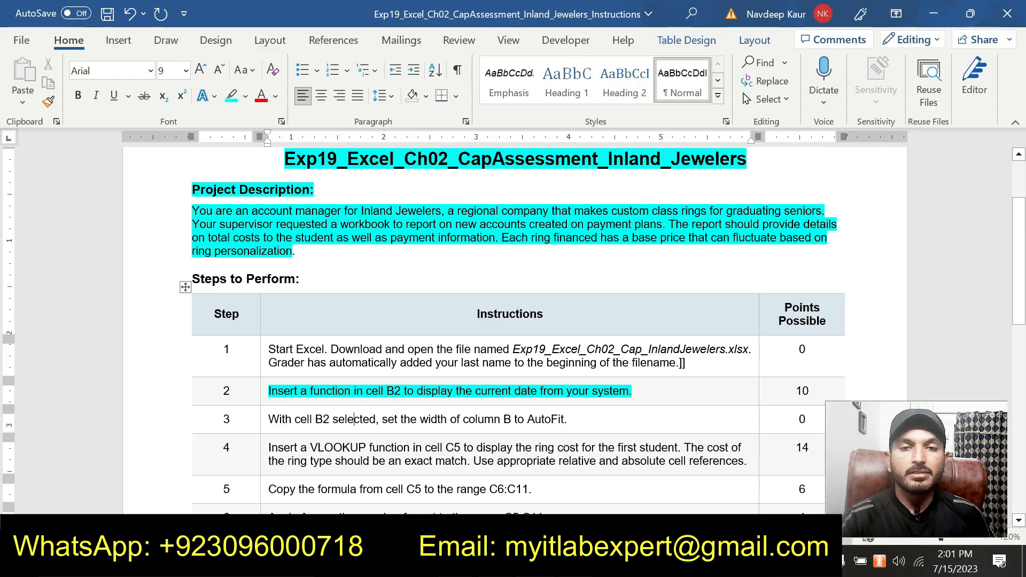
- Switch to the Excel workbook and enter =TODAY() in cell B2, leaving that cell selected
left_click(343, 561)
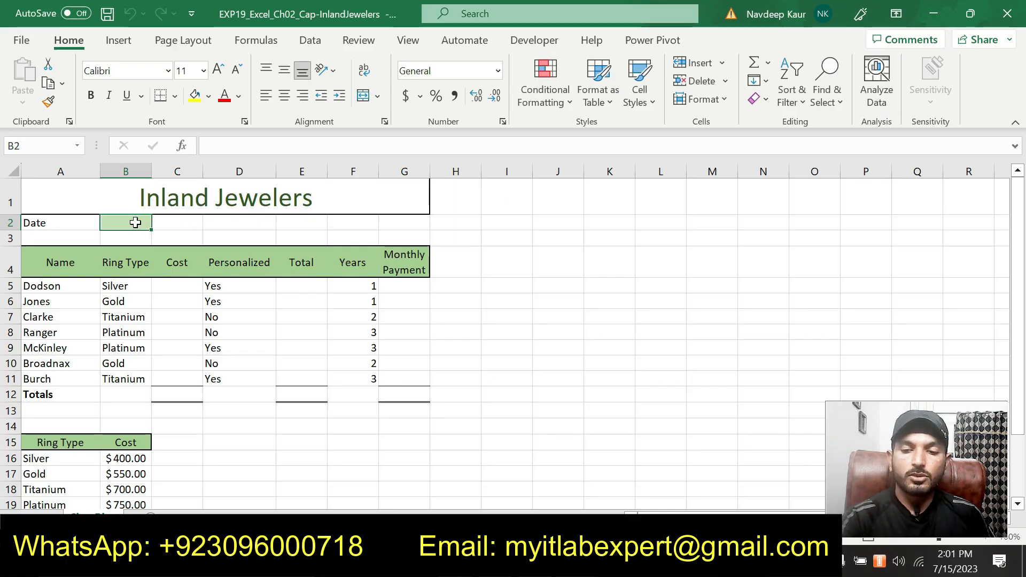
type("=t")
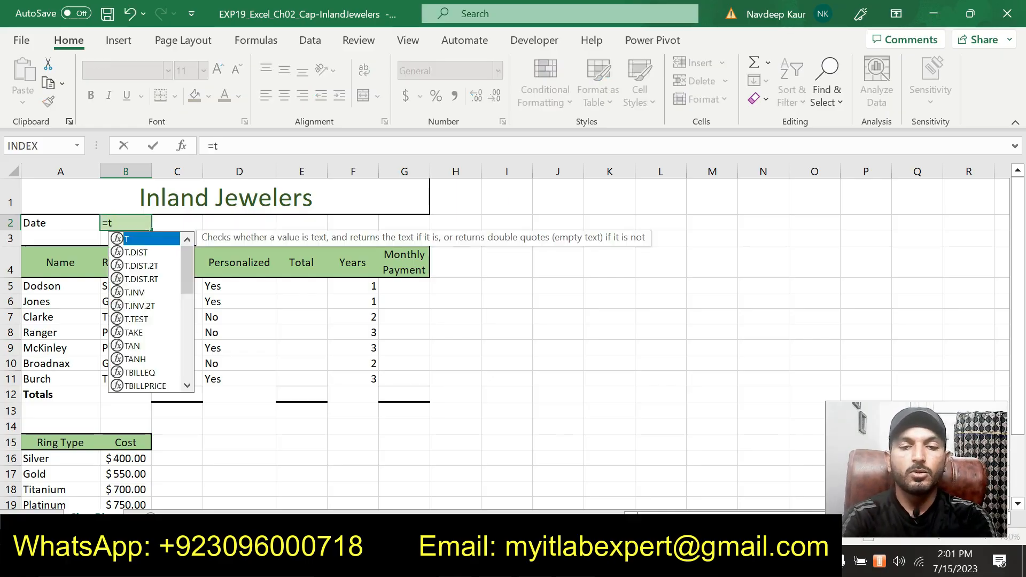
type("od")
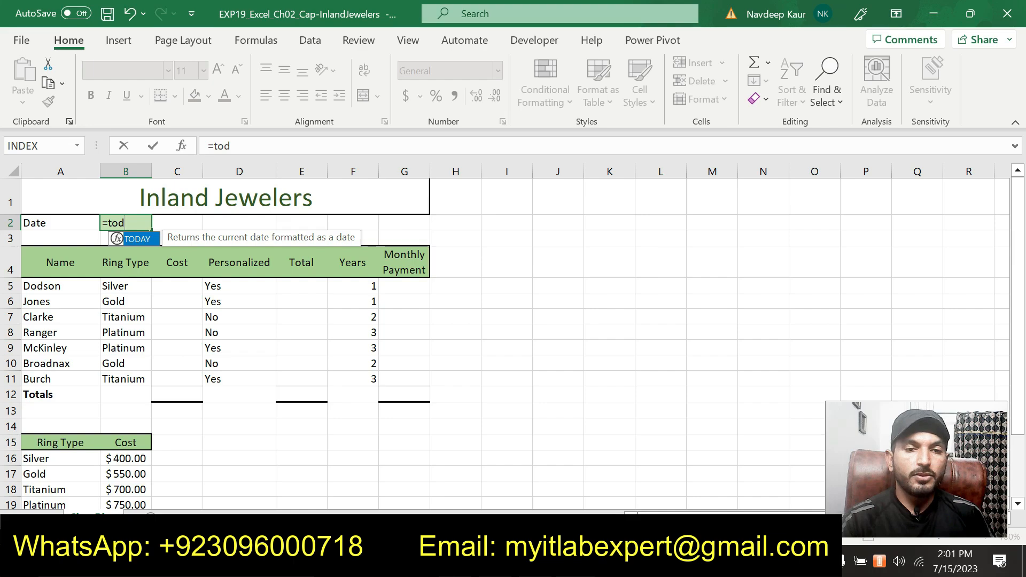
double_click(137, 239)
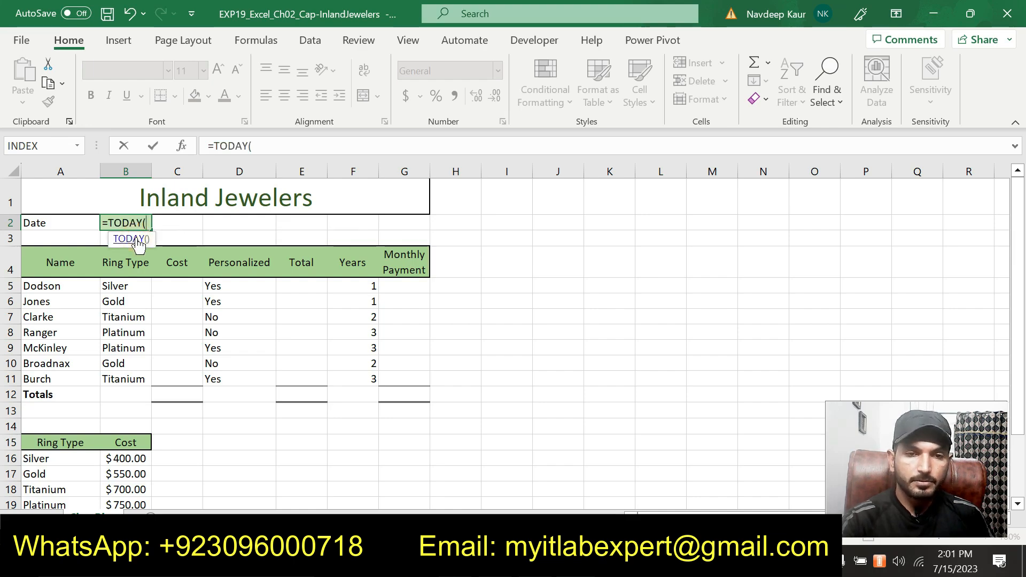
left_click(286, 147)
type(")")
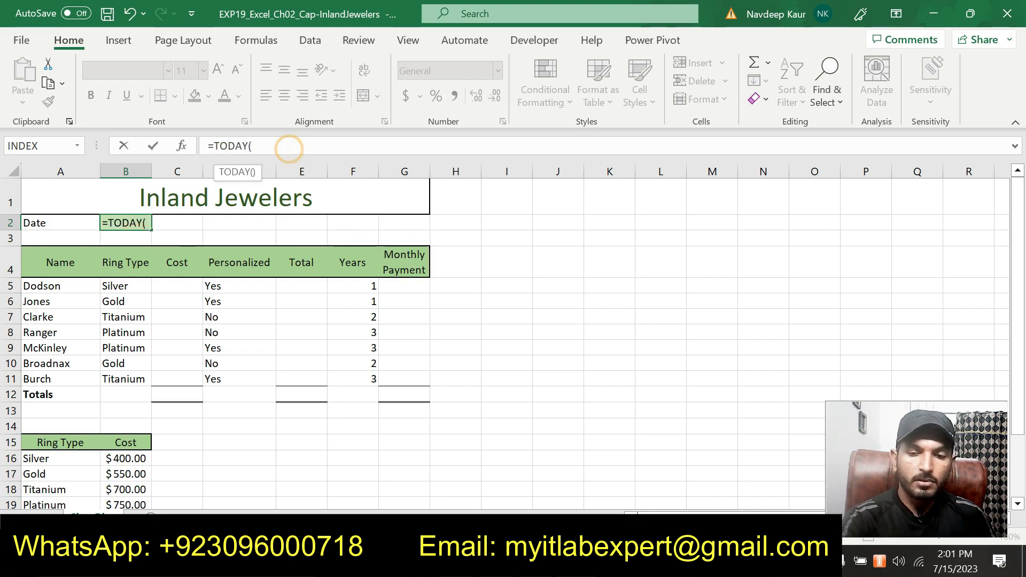
key("Return")
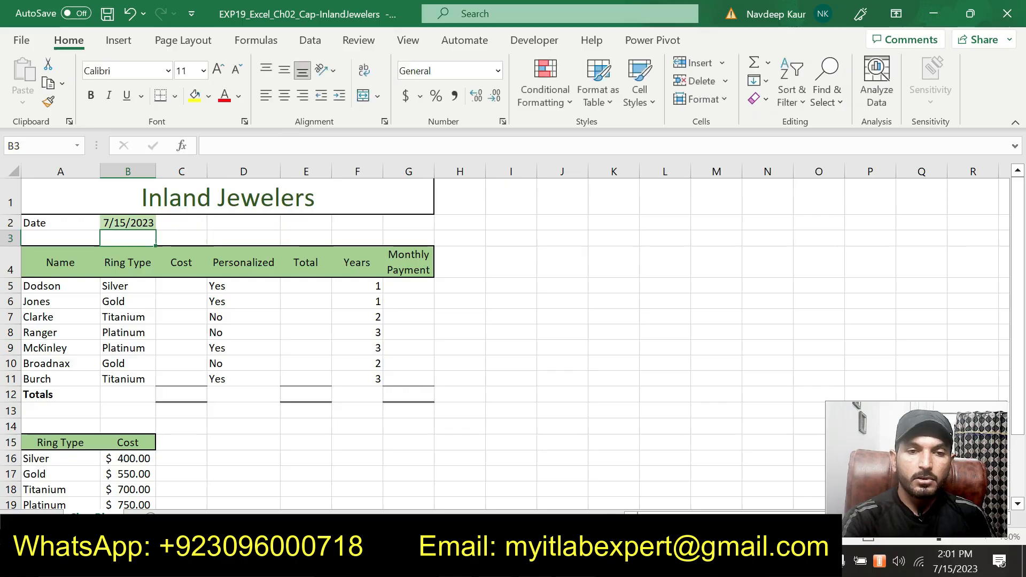
left_click(137, 222)
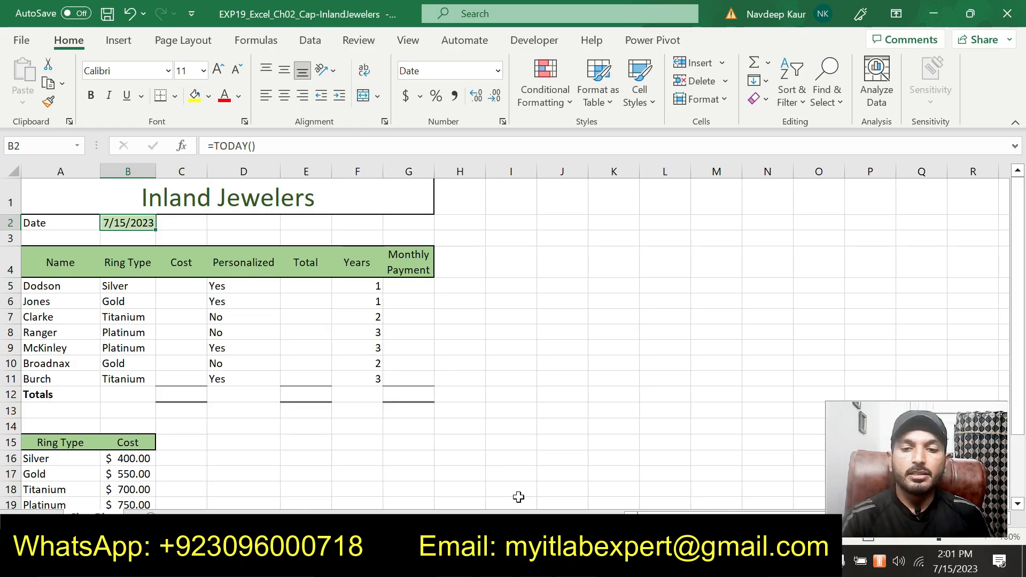
- Return to the Word instructions and clear the highlight from the step 2 instruction
key("alt+Tab")
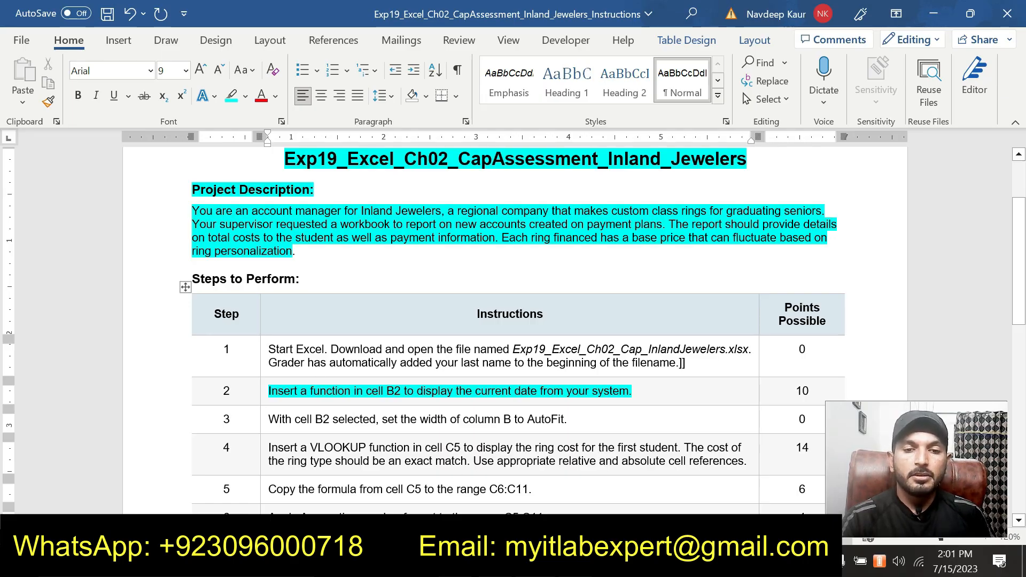
left_click_drag(268, 389, 681, 382)
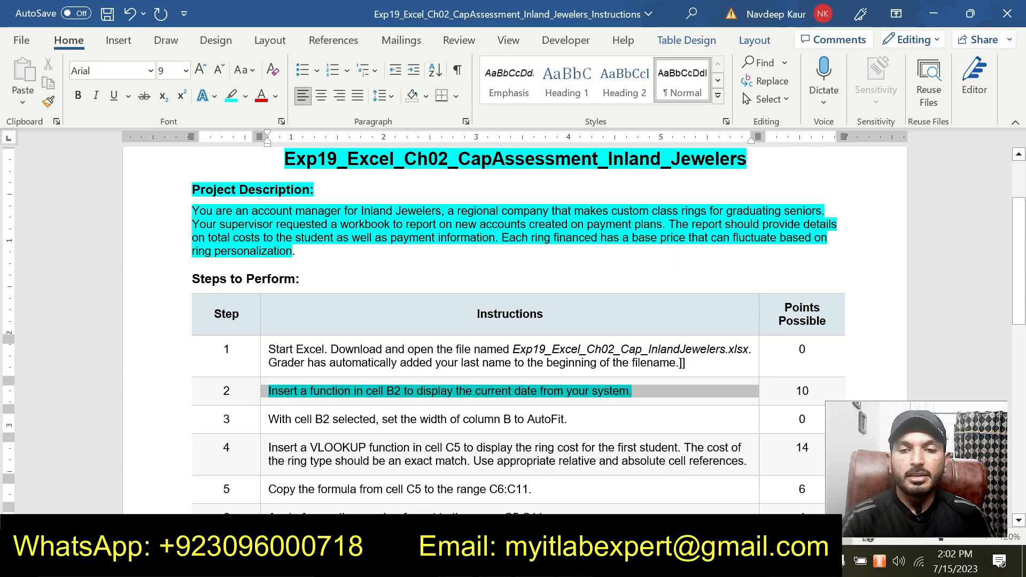
left_click(663, 362)
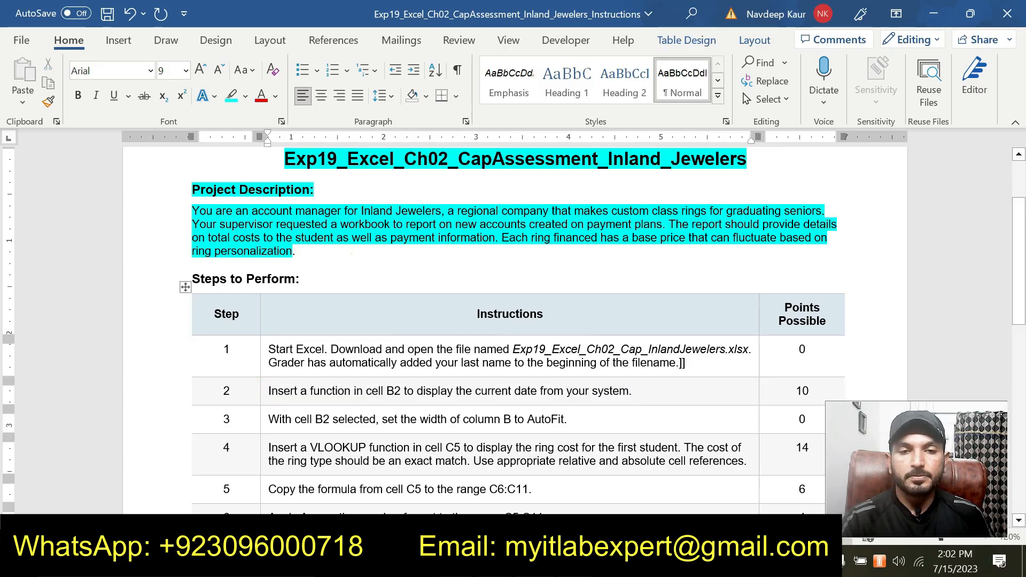
- Remove the highlight from the Project Description heading and paragraph by setting it to No Color
left_click_drag(352, 253, 194, 190)
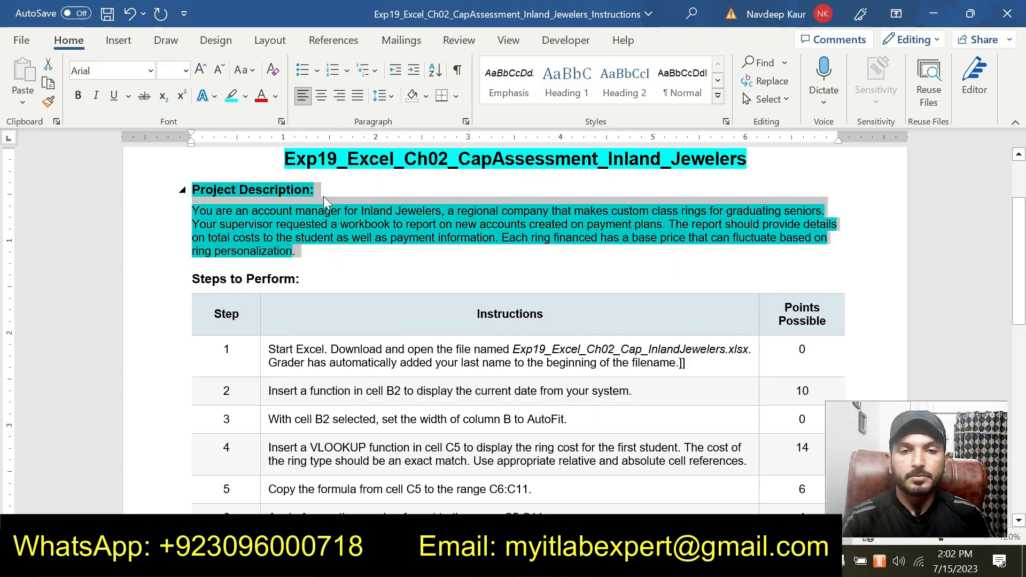
left_click(245, 99)
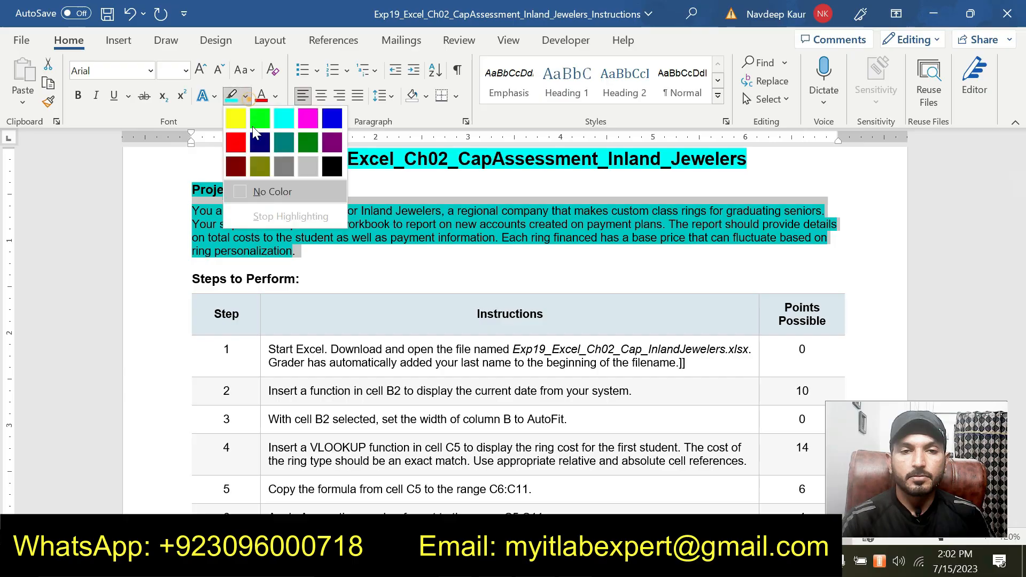
left_click(260, 194)
left_click(260, 190)
- Highlight the step 3 instruction about AutoFit for column B in turquoise
scroll(260, 191, "down", 1)
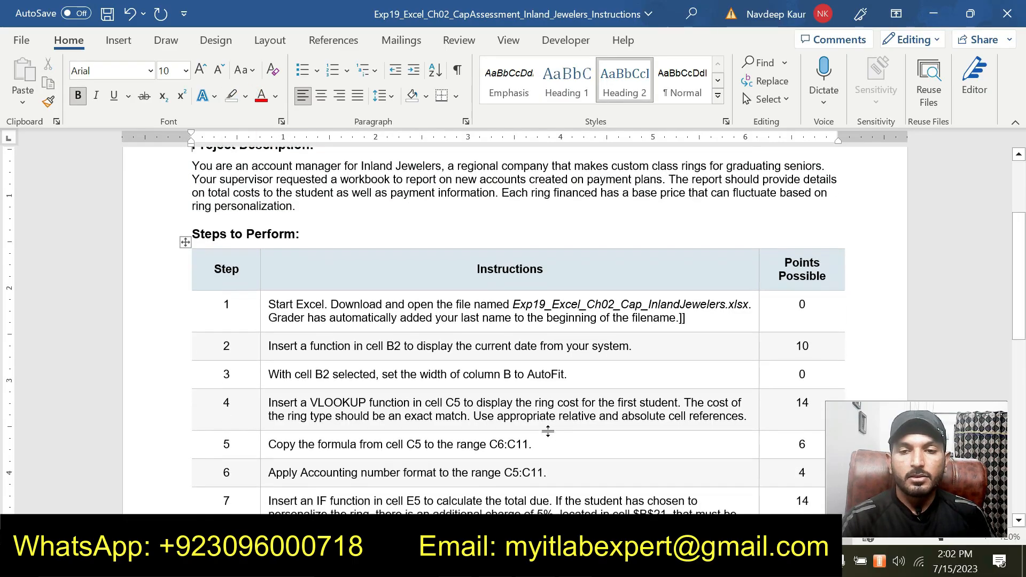
left_click_drag(265, 375, 583, 376)
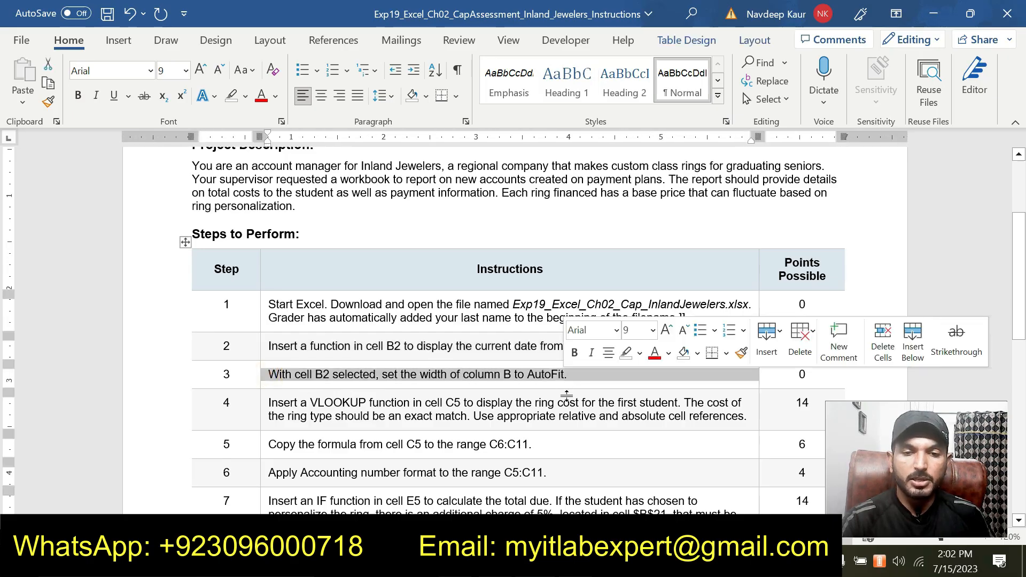
left_click(640, 354)
left_click(678, 374)
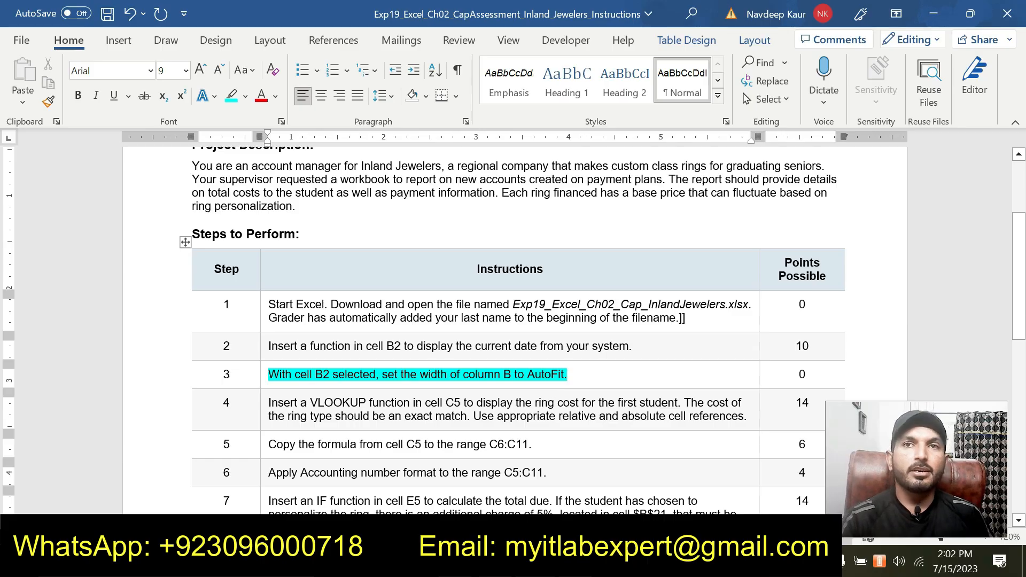
- Switch to the Excel workbook and AutoFit the width of column B
key("alt+Tab")
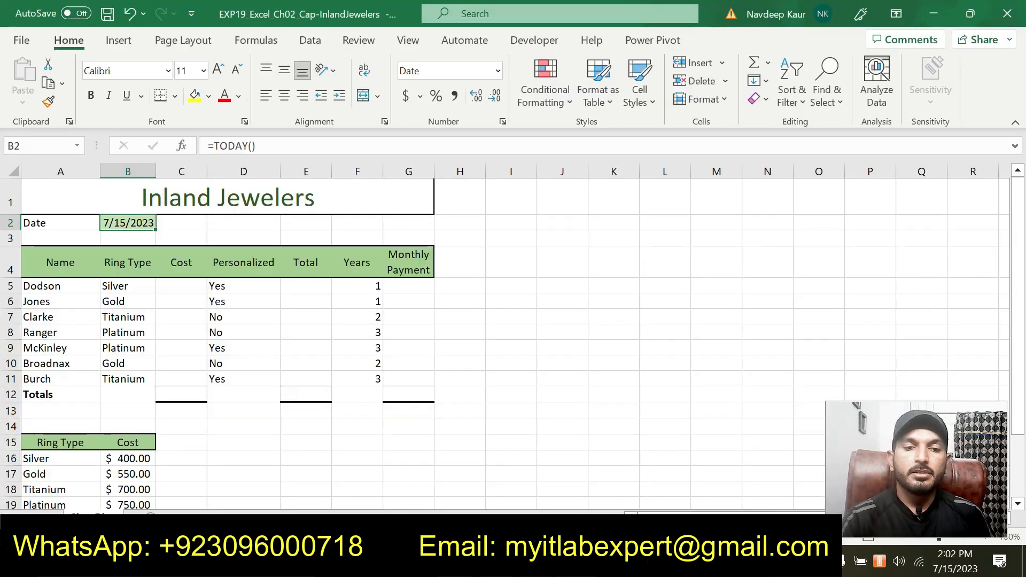
double_click(158, 166)
double_click(156, 173)
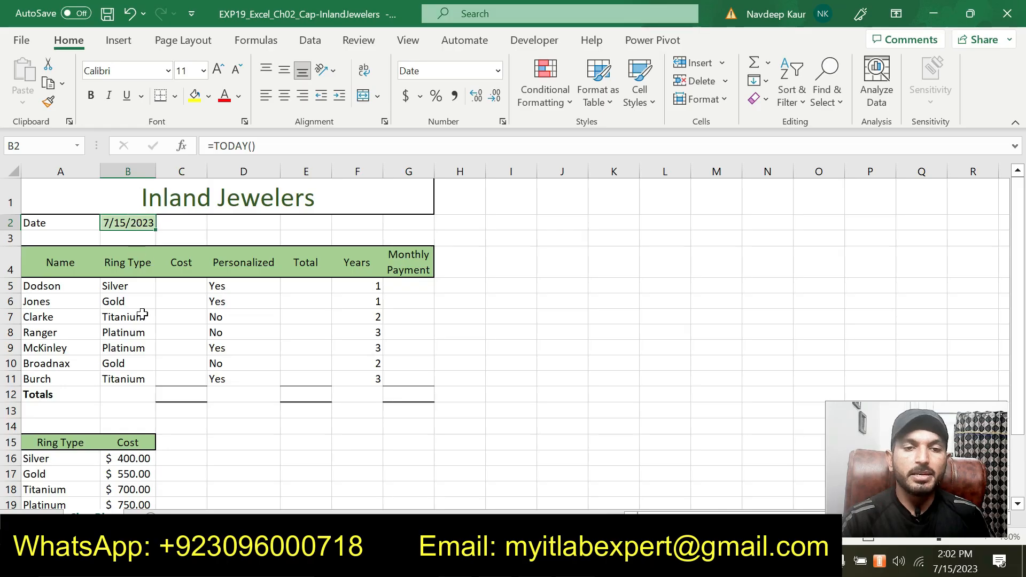
- Return to the Word instructions and clear the highlight from the step 3 instruction
key("alt+Tab")
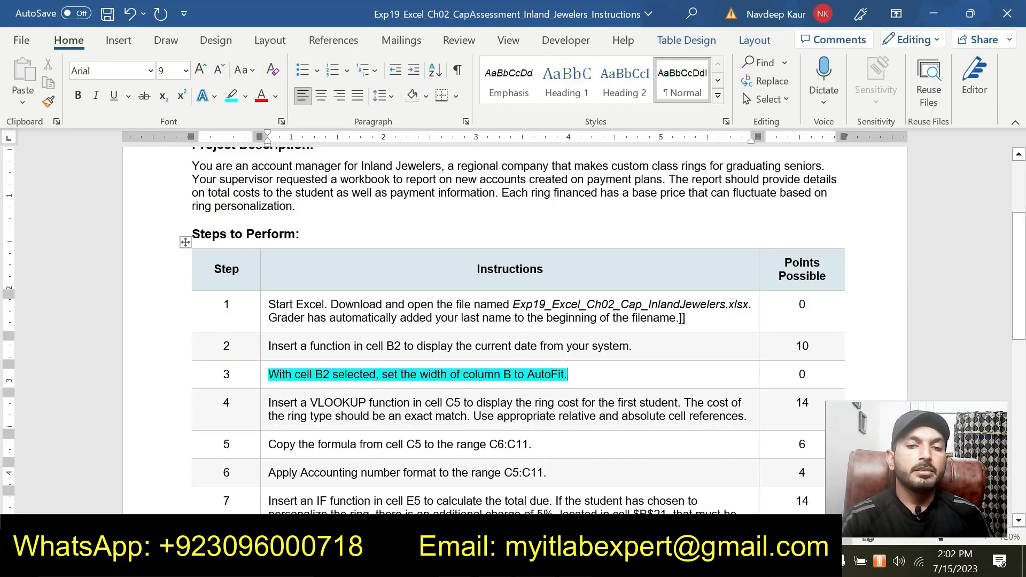
left_click_drag(569, 375, 291, 374)
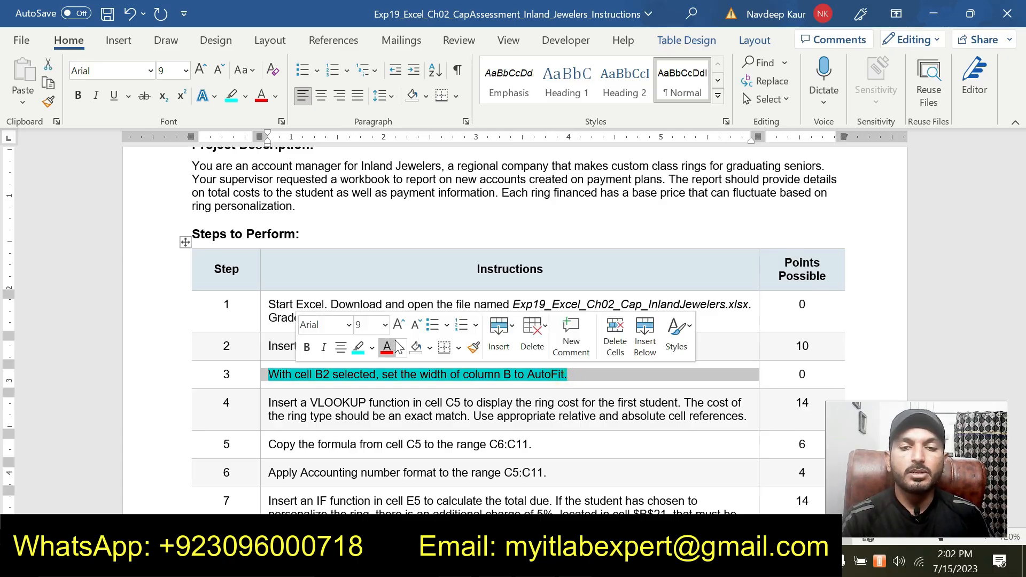
left_click(360, 349)
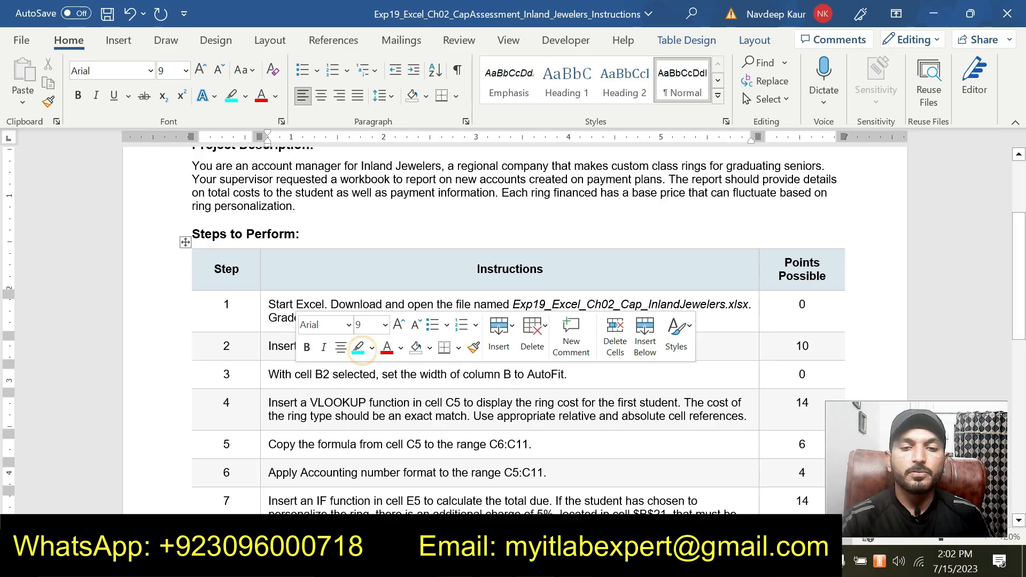
- Highlight the step 4 instruction about the VLOOKUP function in cell C5 in turquoise
scroll(513, 321, "down", 3)
left_click_drag(747, 326, 326, 313)
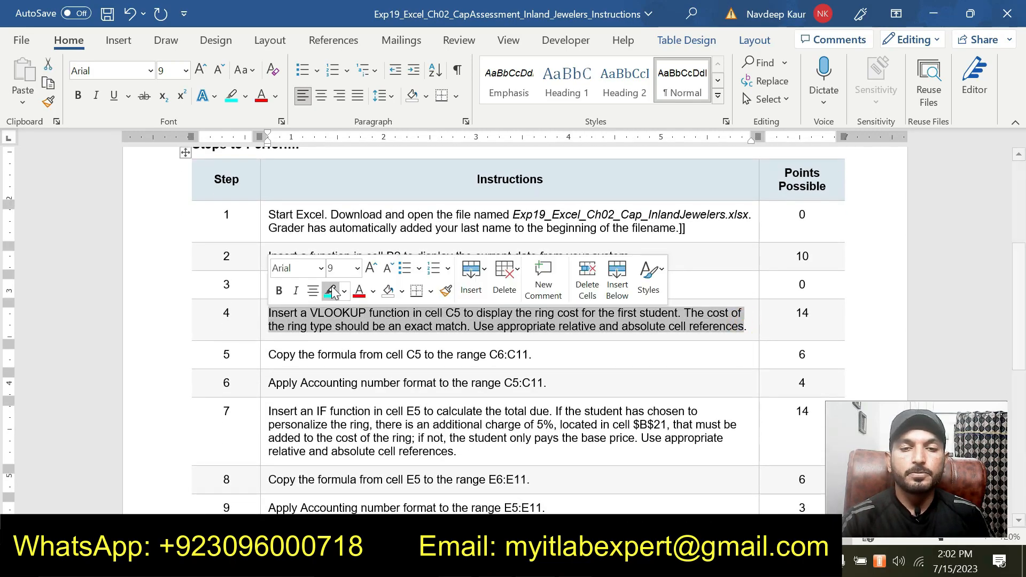
left_click(331, 289)
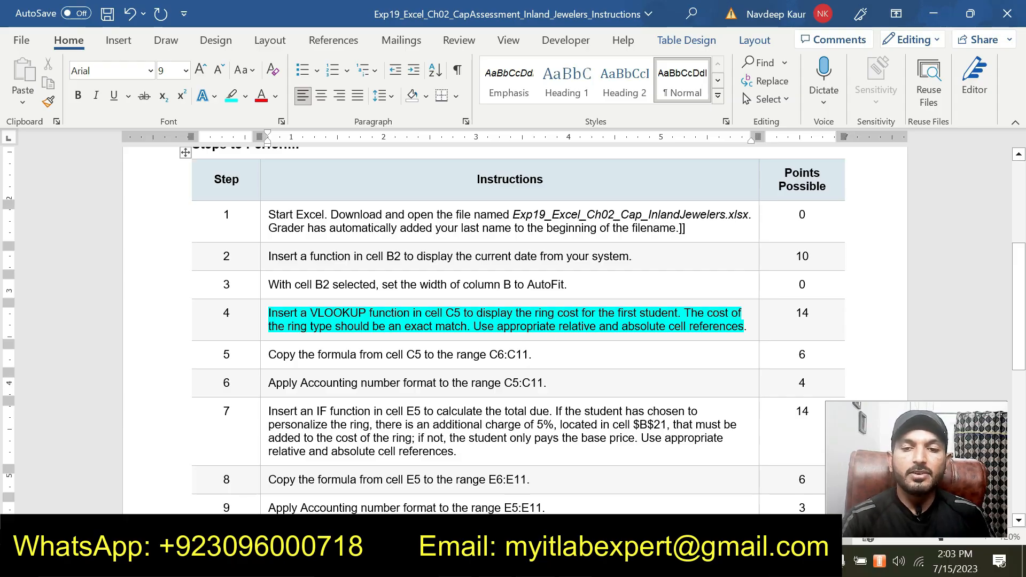
scroll(592, 373, "up", 5)
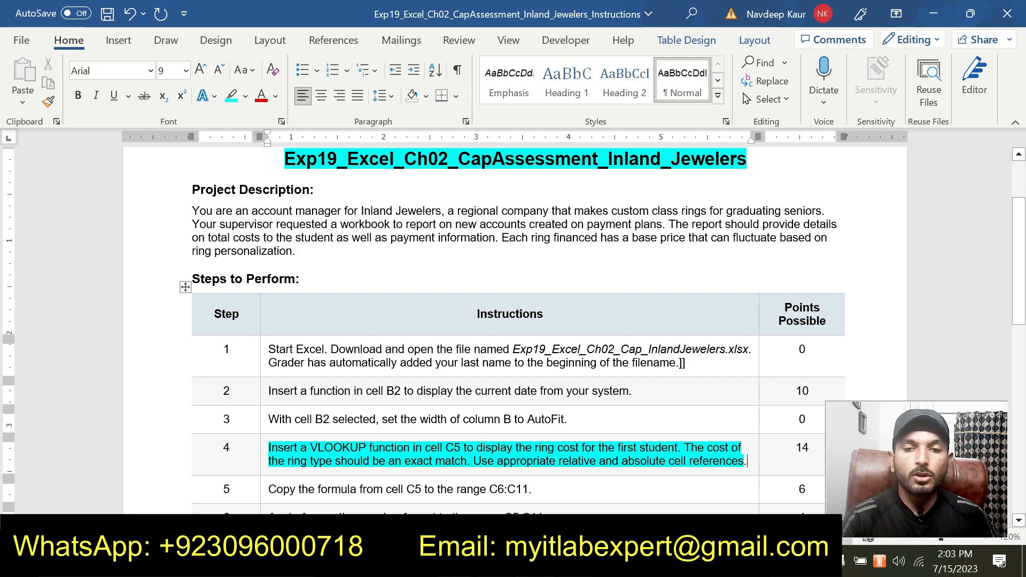
- Switch to the Excel workbook and start a VLOOKUP function in cell C5 with B5 as the lookup value
key("alt+Tab")
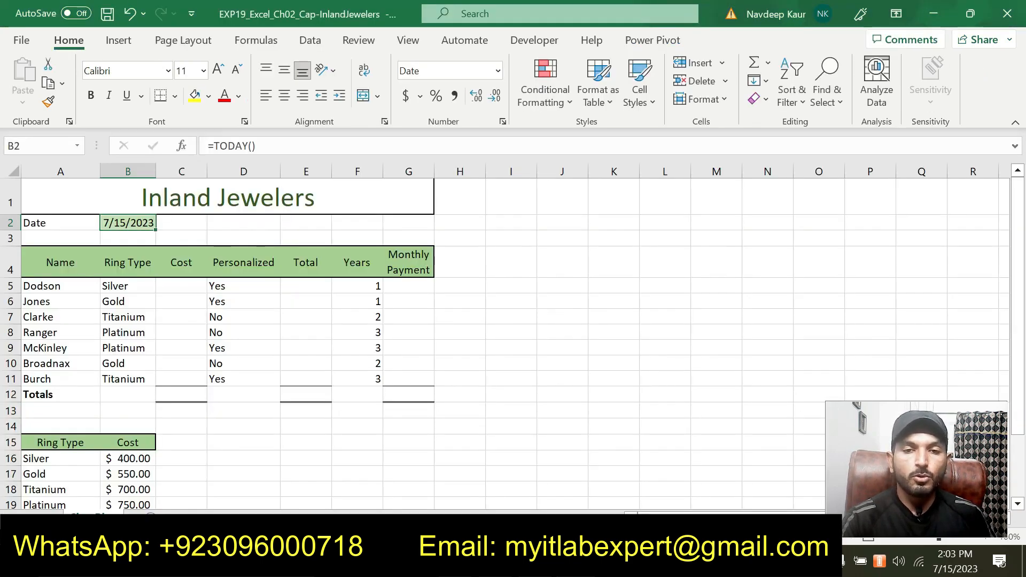
left_click(194, 288)
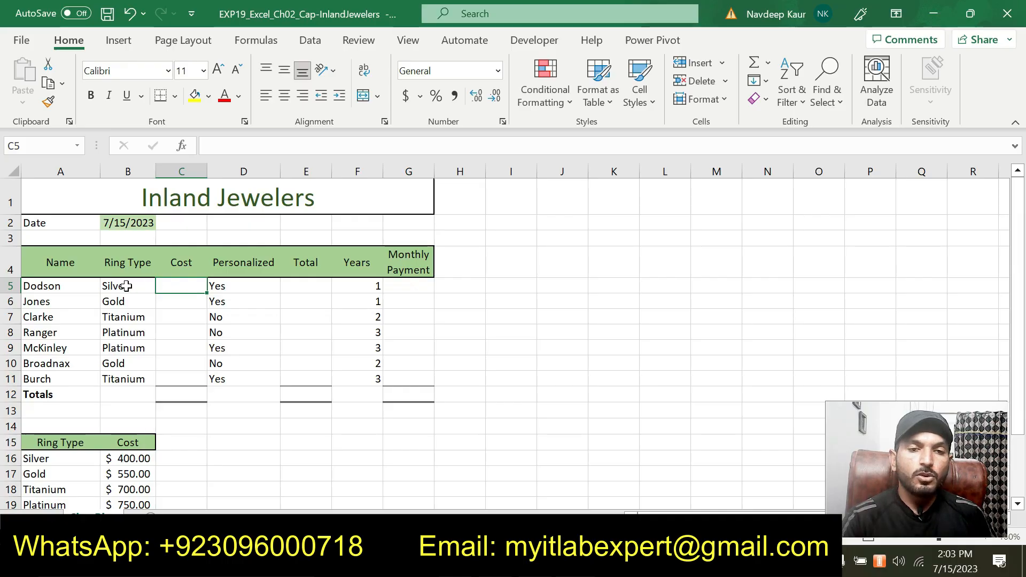
left_click(60, 288)
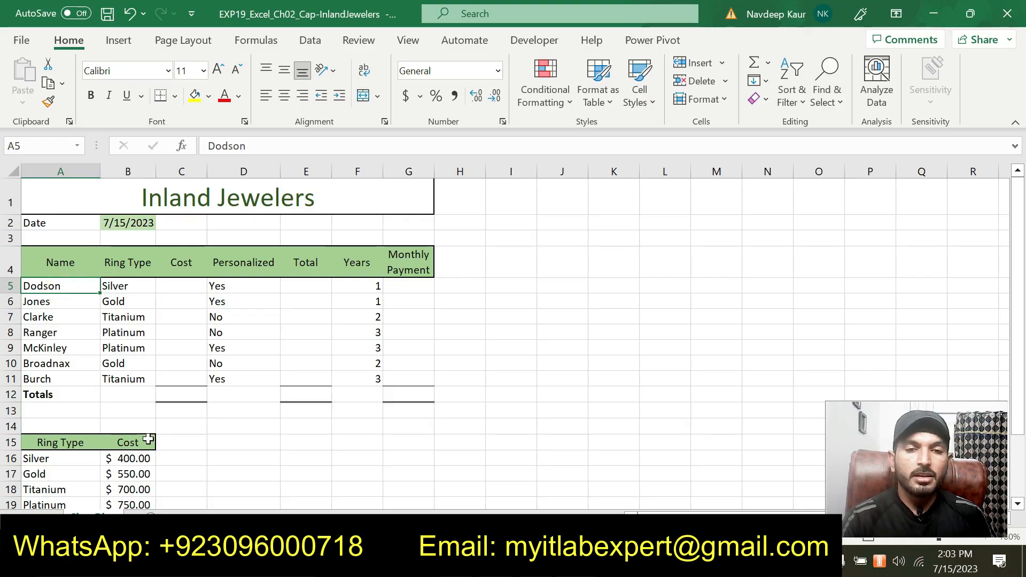
scroll(186, 414, "down", 1)
left_click_drag(32, 411, 138, 459)
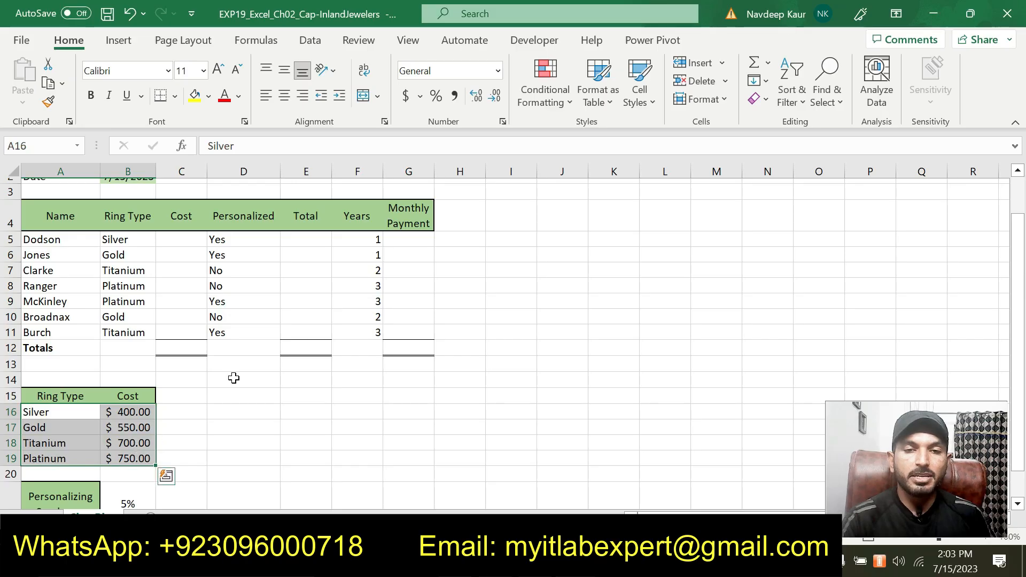
scroll(238, 368, "up", 1)
left_click(178, 287)
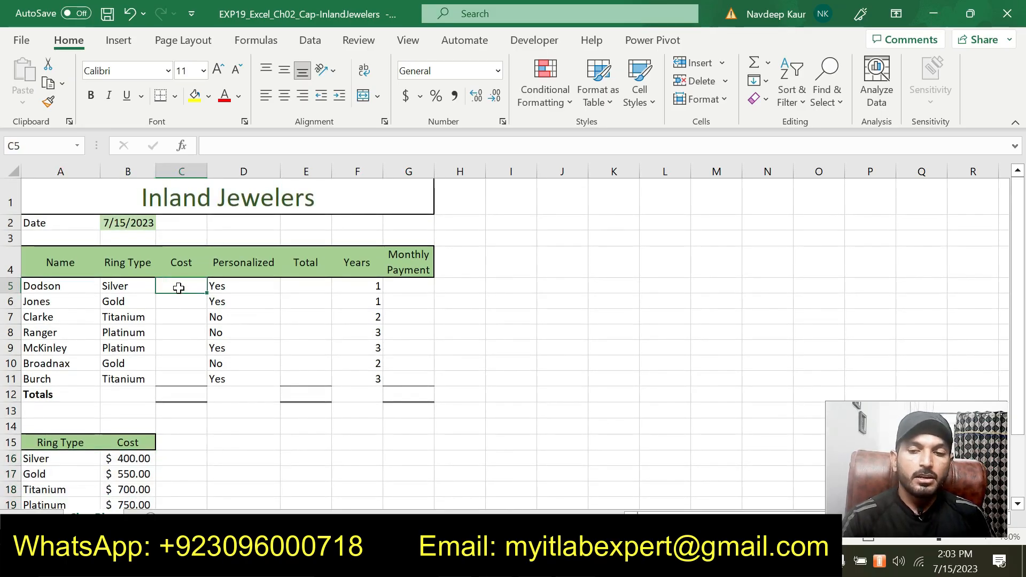
type("=vl")
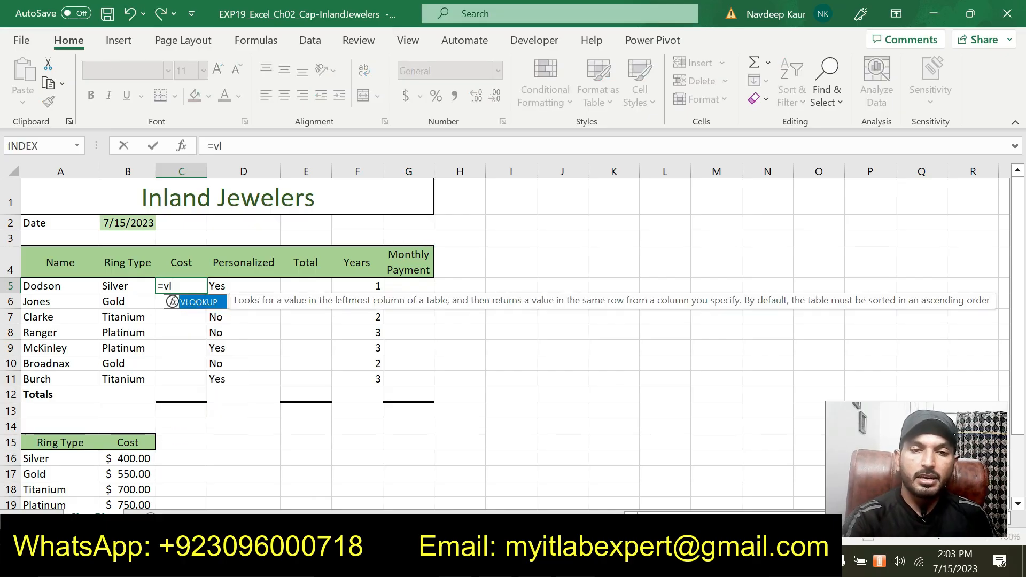
double_click(205, 302)
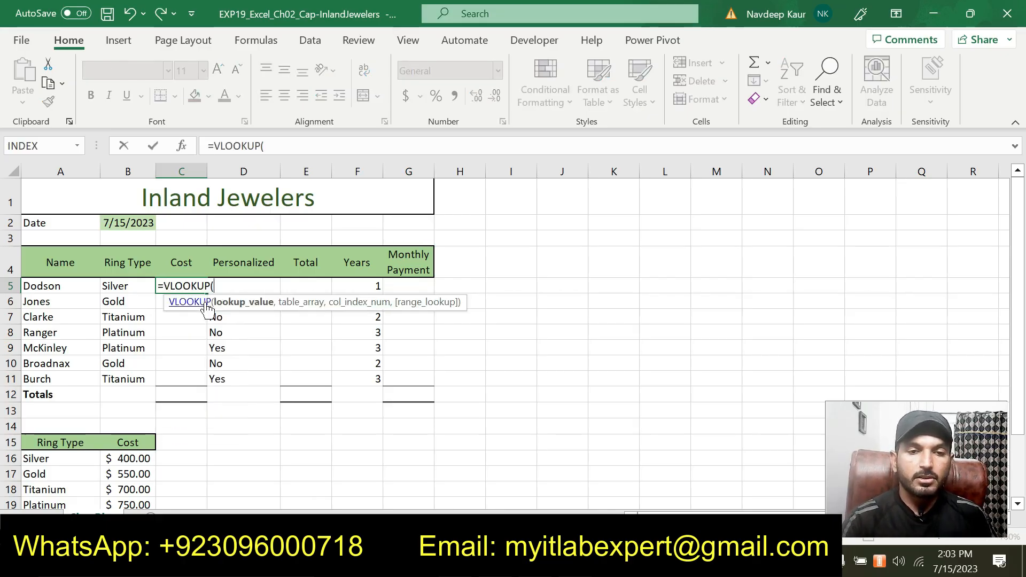
left_click(184, 152)
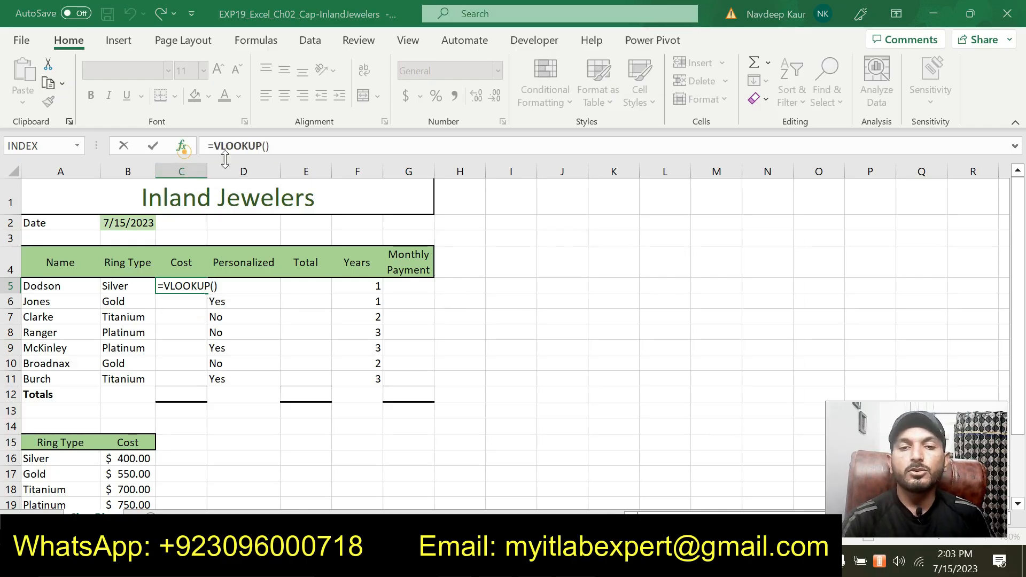
left_click_drag(521, 190, 545, 185)
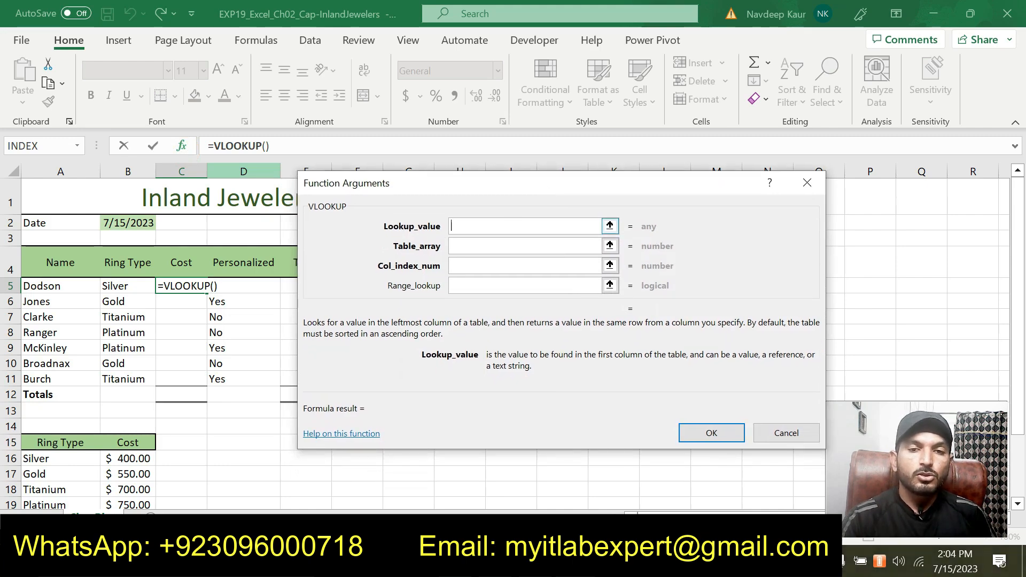
left_click(139, 287)
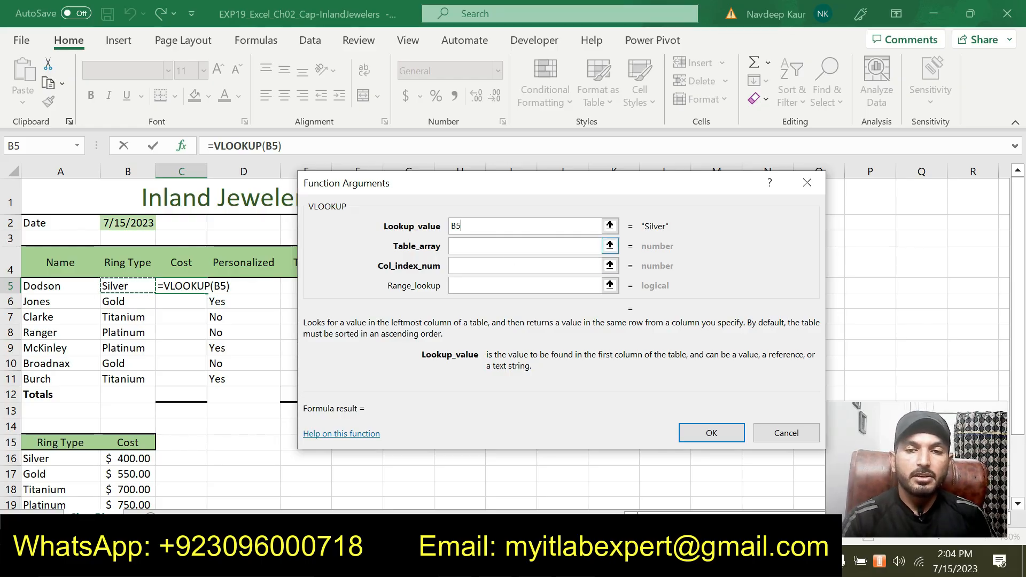
- Set the VLOOKUP table array to A$16:B$19, covering the ring types and their costs
left_click(472, 247)
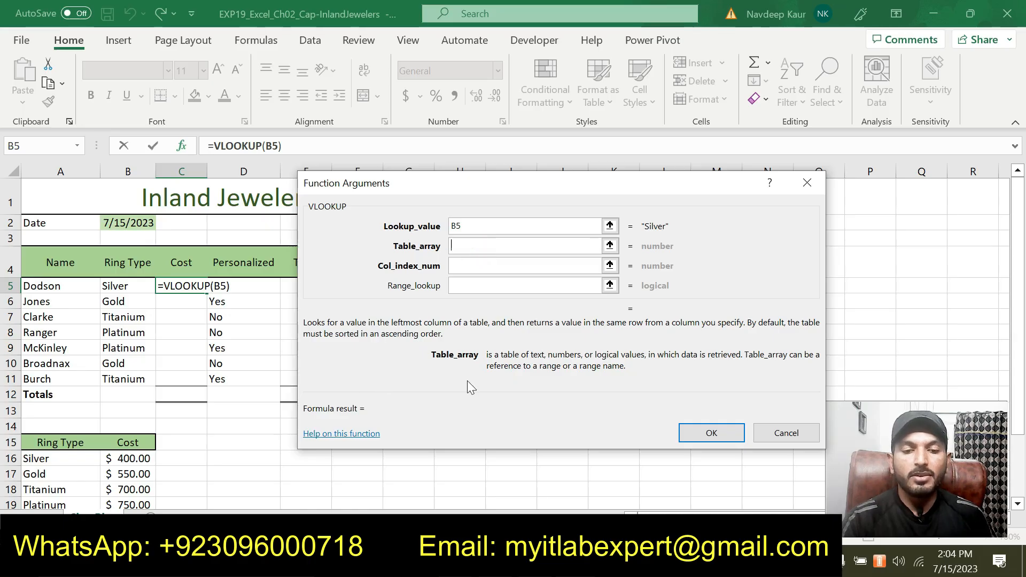
type("A")
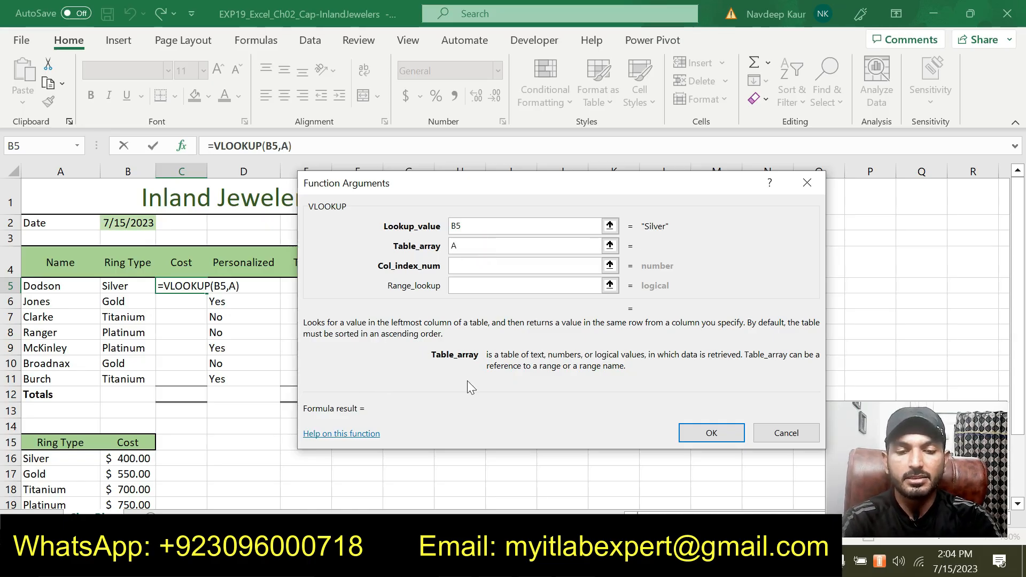
type("$16:b")
key("BackSpace")
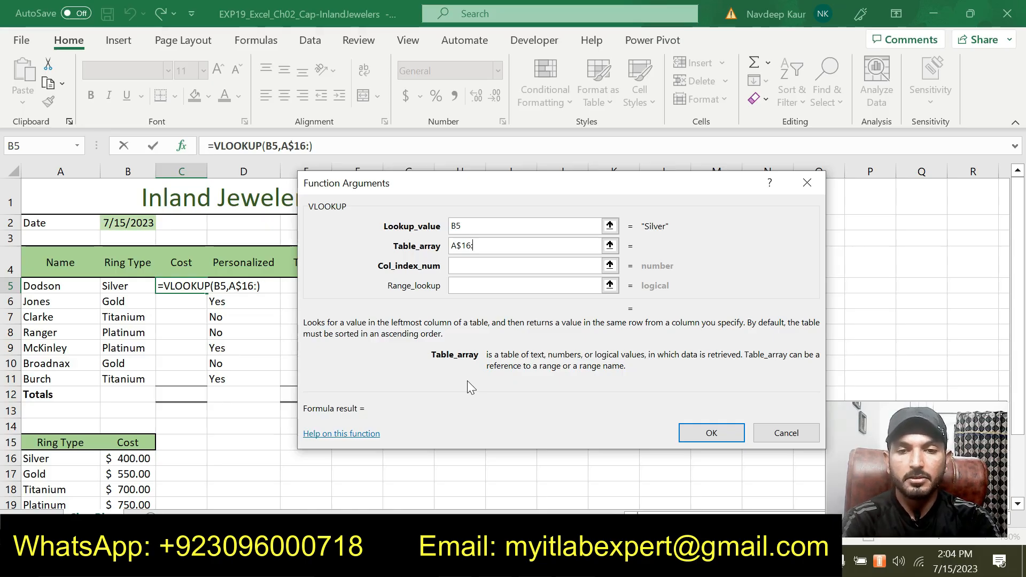
type("B$19")
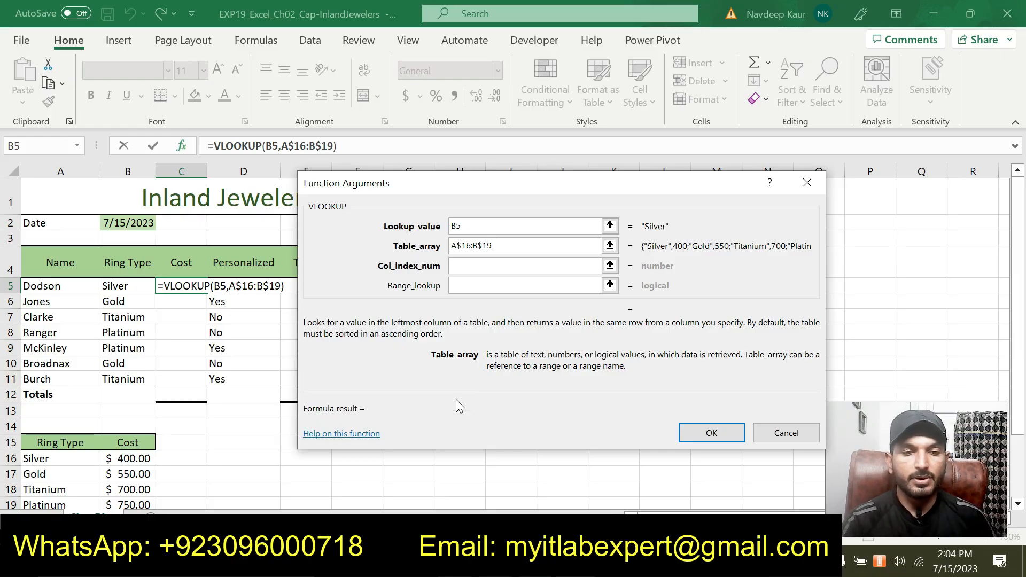
scroll(75, 436, "down", 1)
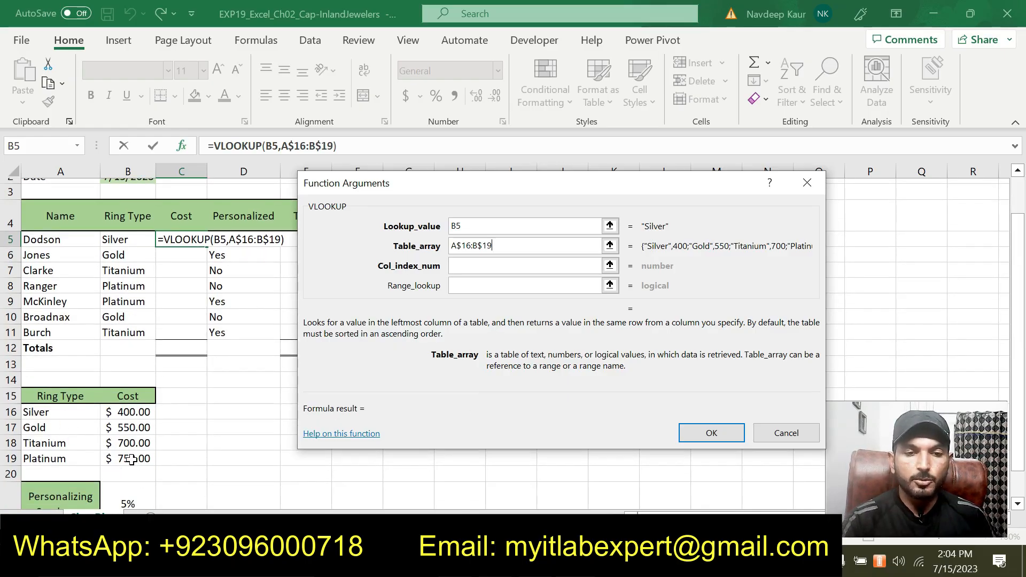
scroll(610, 284, "up", 1)
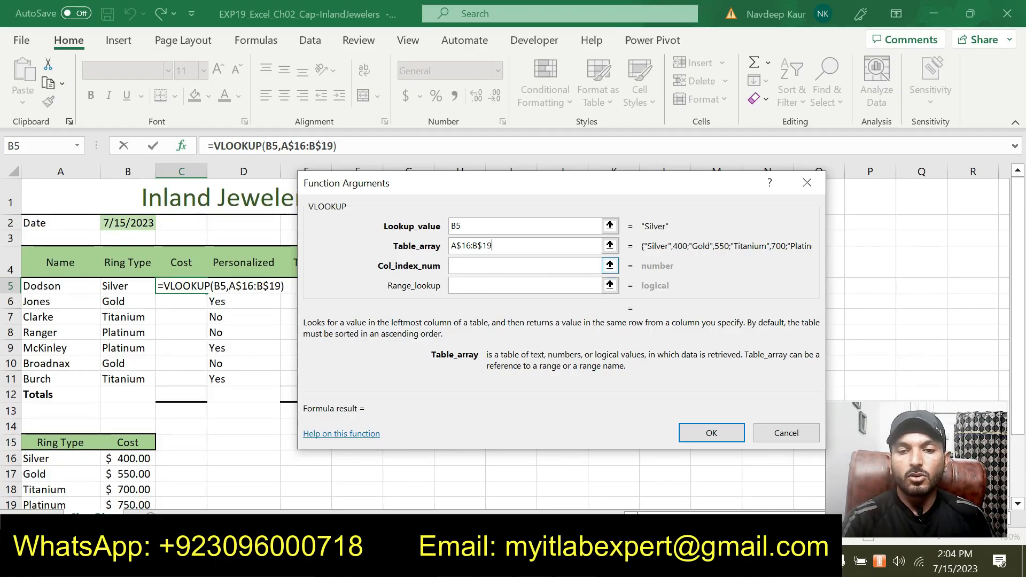
- Set the VLOOKUP column index to 2 and the range lookup to FALSE, and insert the function
scroll(610, 265, "down", 1)
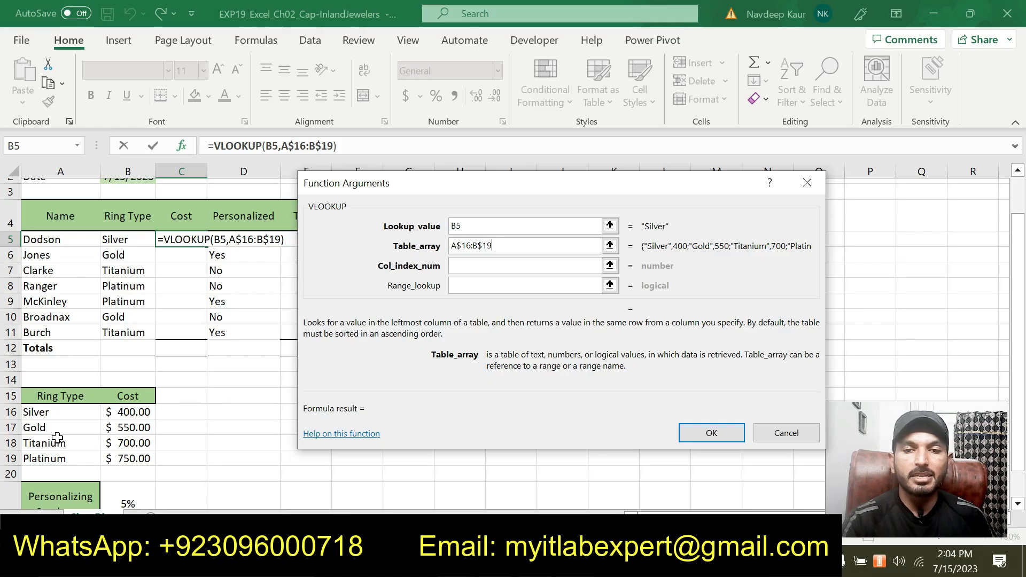
left_click(487, 268)
type("2")
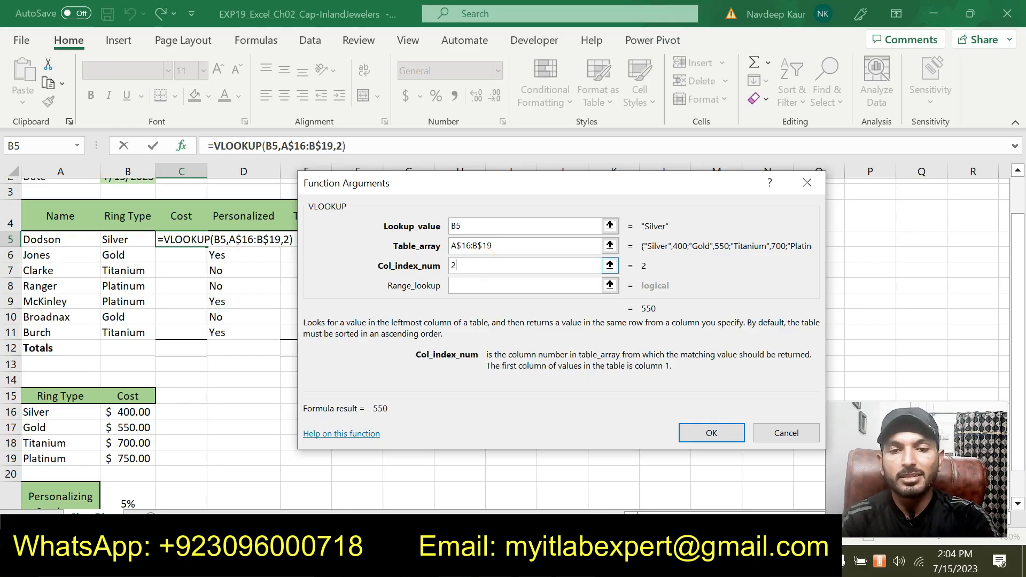
left_click(481, 285)
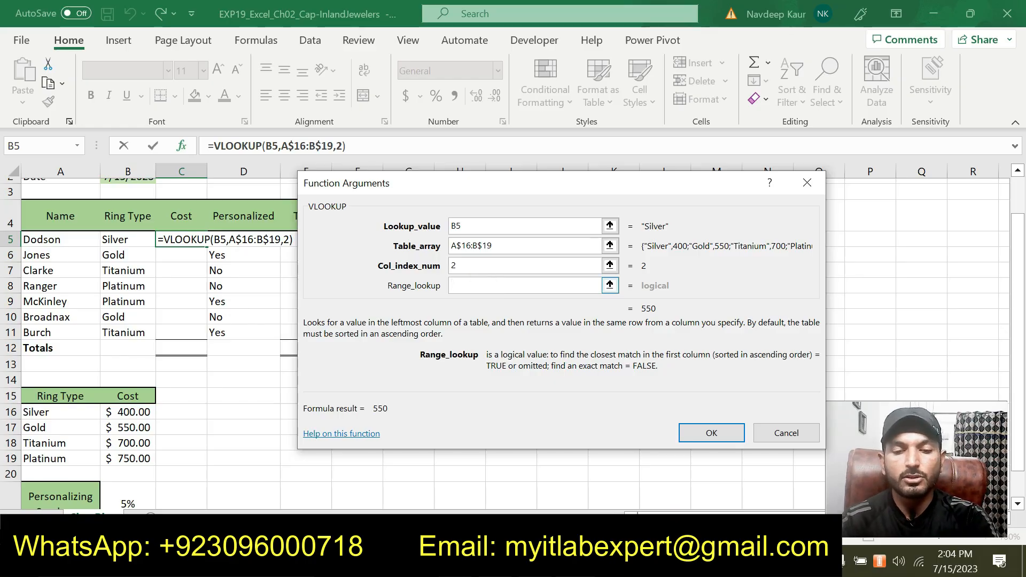
type("FALSE")
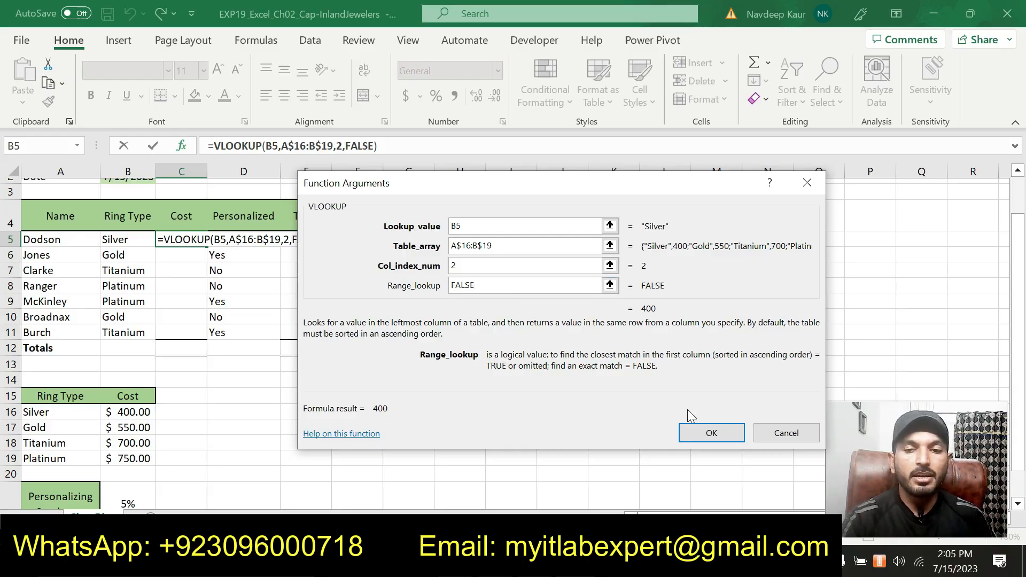
left_click(692, 434)
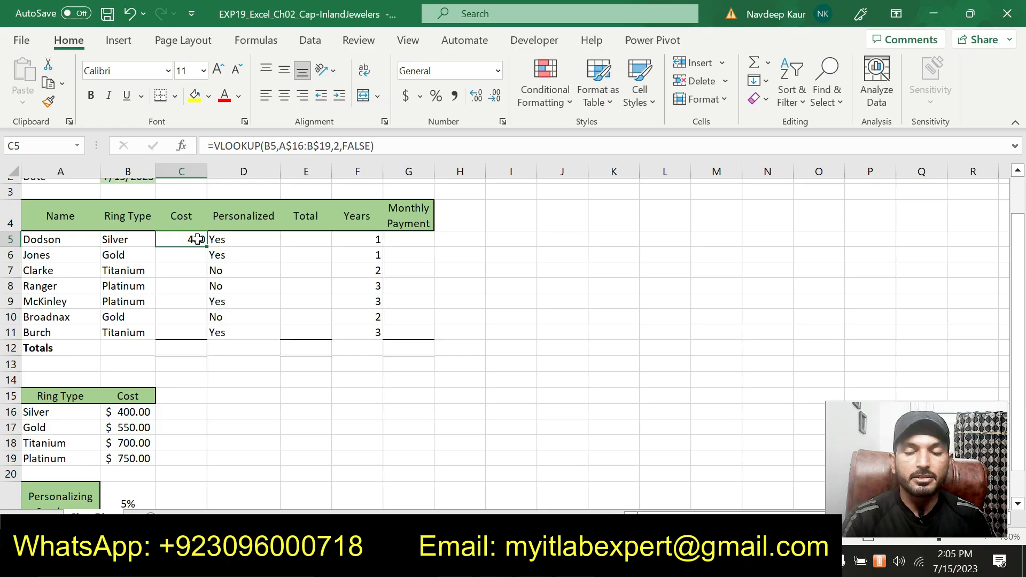
- Return to the Word instructions, clear the highlight from step 4 and highlight the step 5 instruction in turquoise
key("alt+Tab")
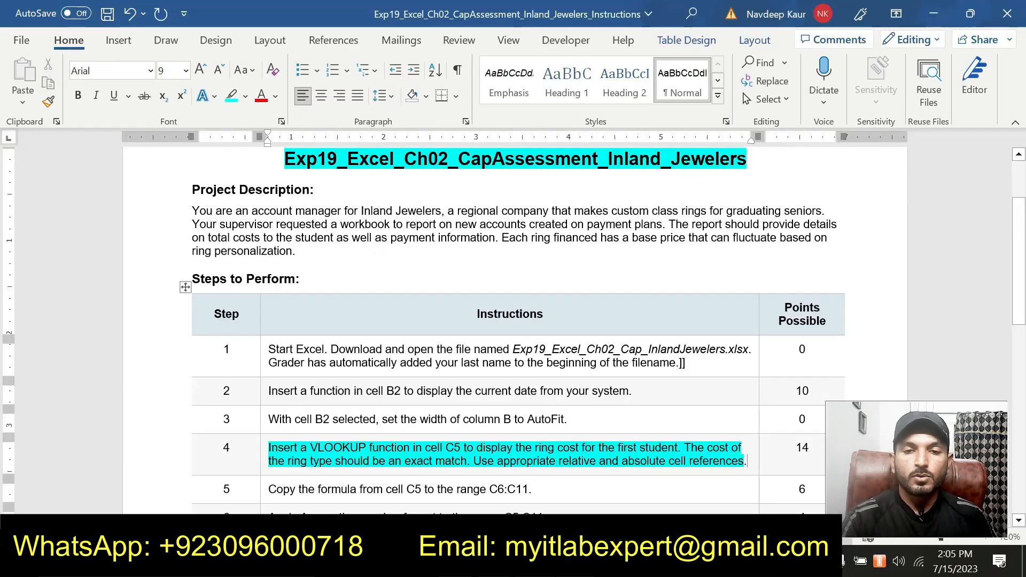
scroll(513, 332, "down", 3)
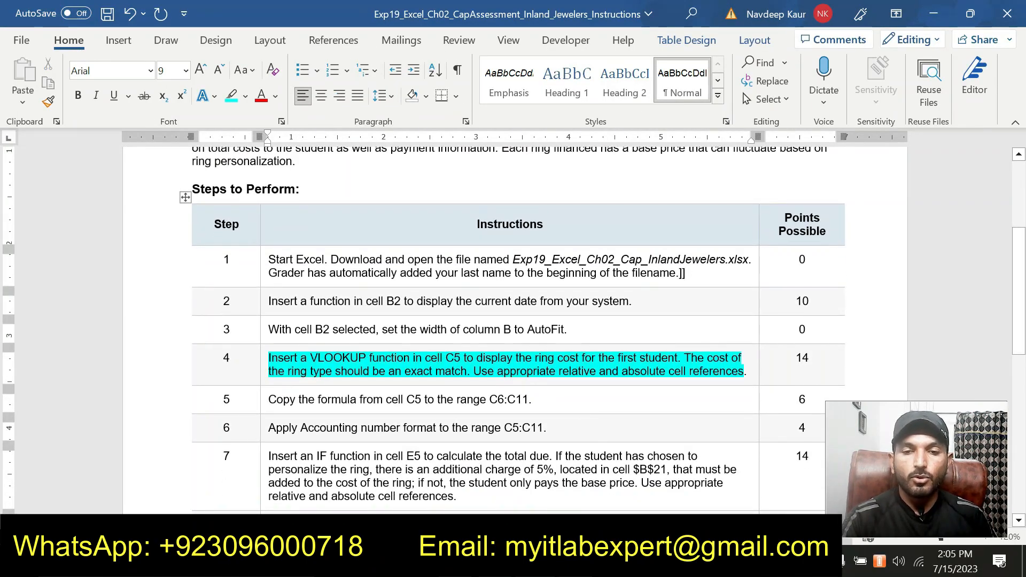
left_click_drag(747, 371, 269, 357)
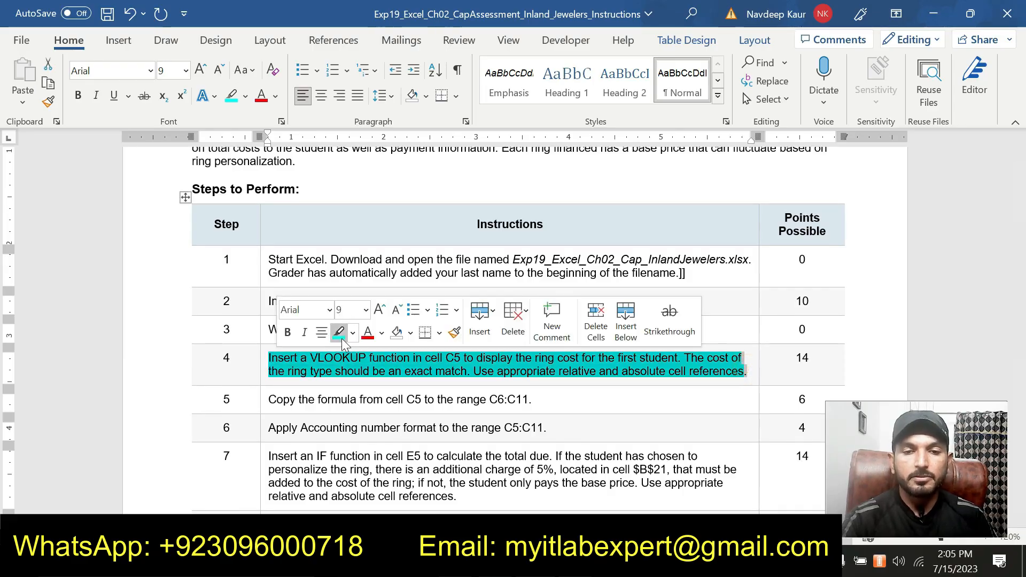
left_click(341, 337)
left_click(749, 364)
left_click_drag(754, 369, 269, 358)
left_click(336, 336)
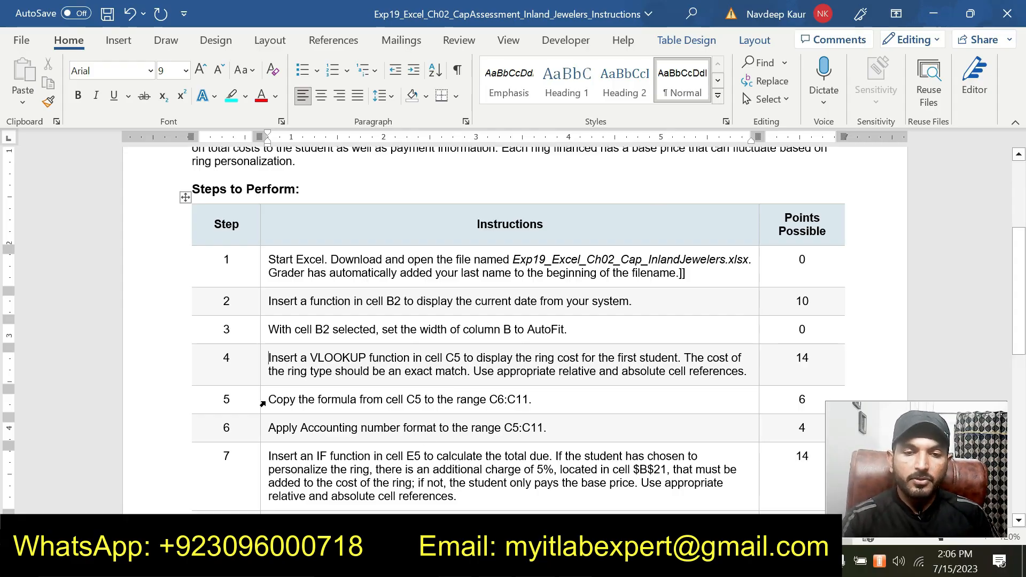
left_click_drag(268, 400, 528, 399)
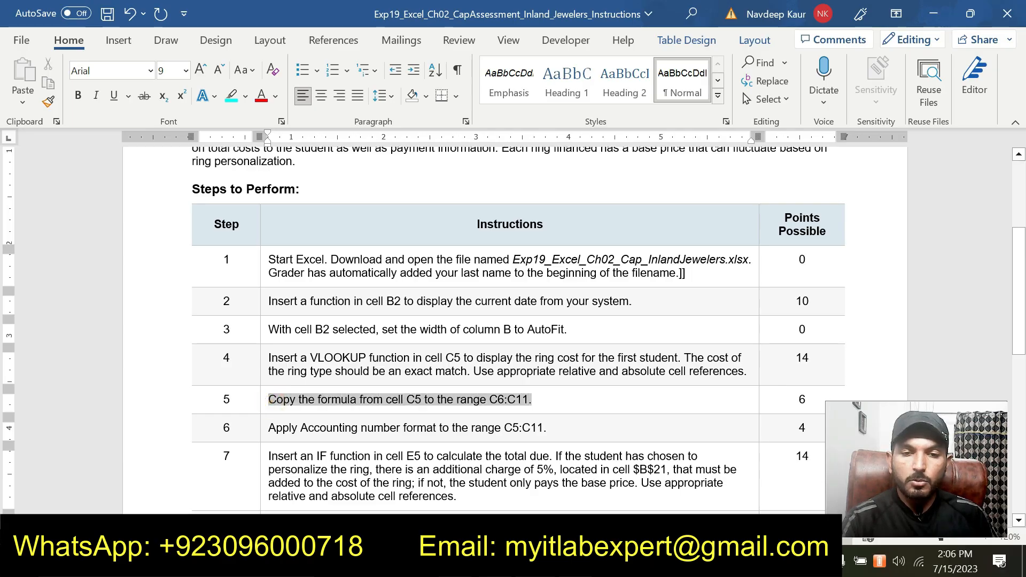
left_click(604, 370)
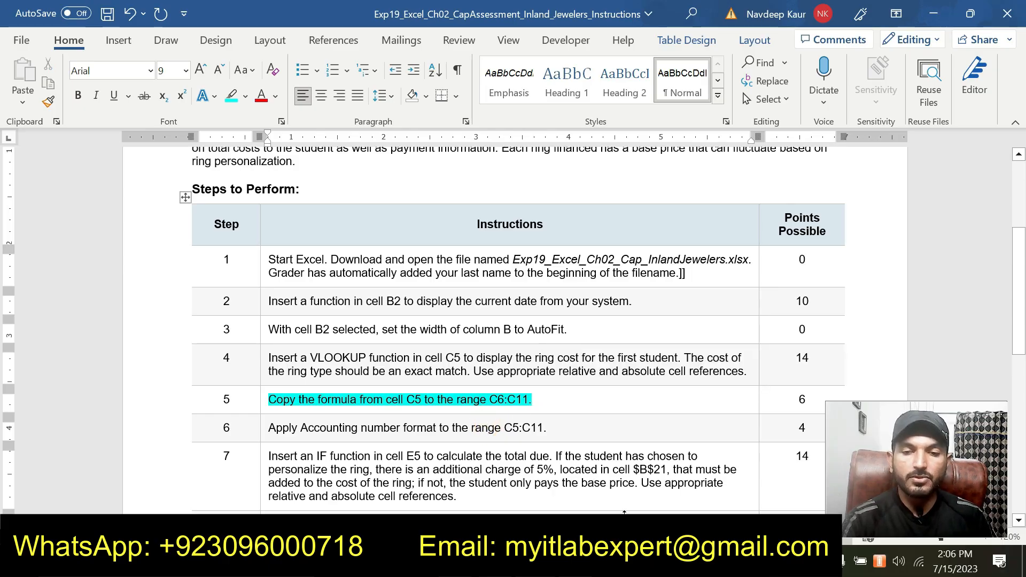
- Switch to the Excel workbook and copy the VLOOKUP formula from cell C5 to C6:C11, pasting formulas only
key("alt+Tab")
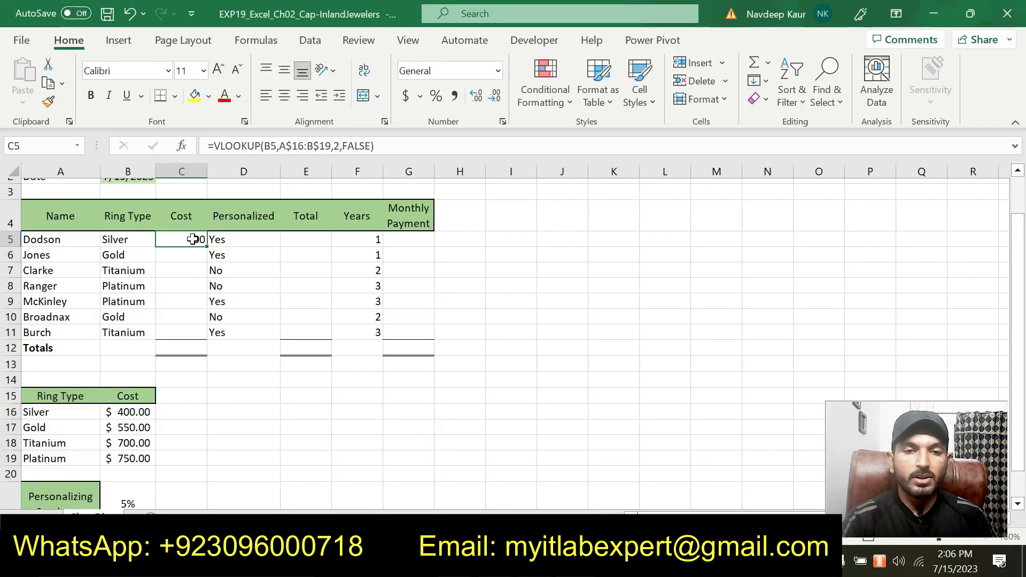
left_click(48, 101)
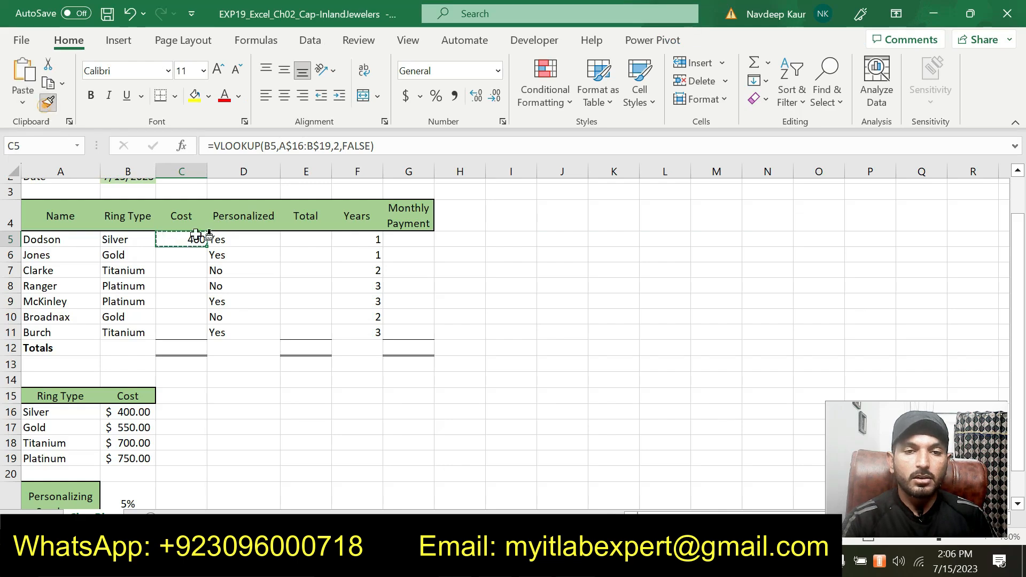
left_click(48, 102)
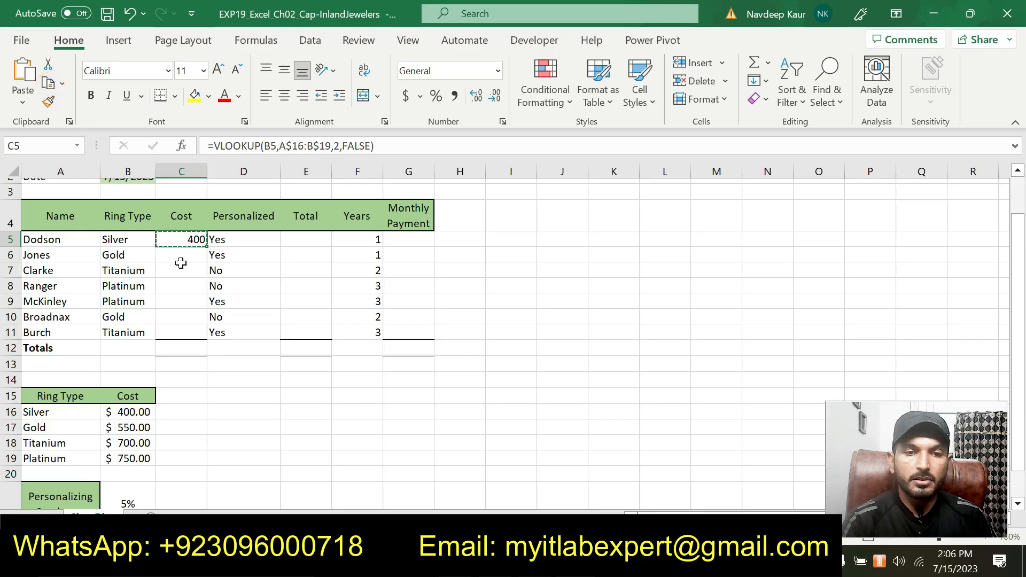
left_click_drag(180, 254, 179, 331)
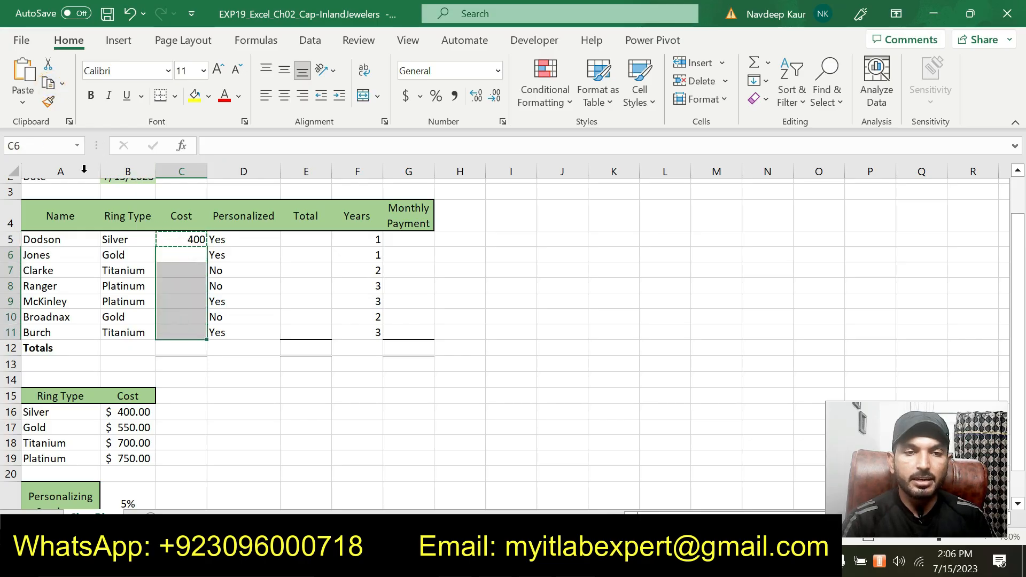
left_click(22, 98)
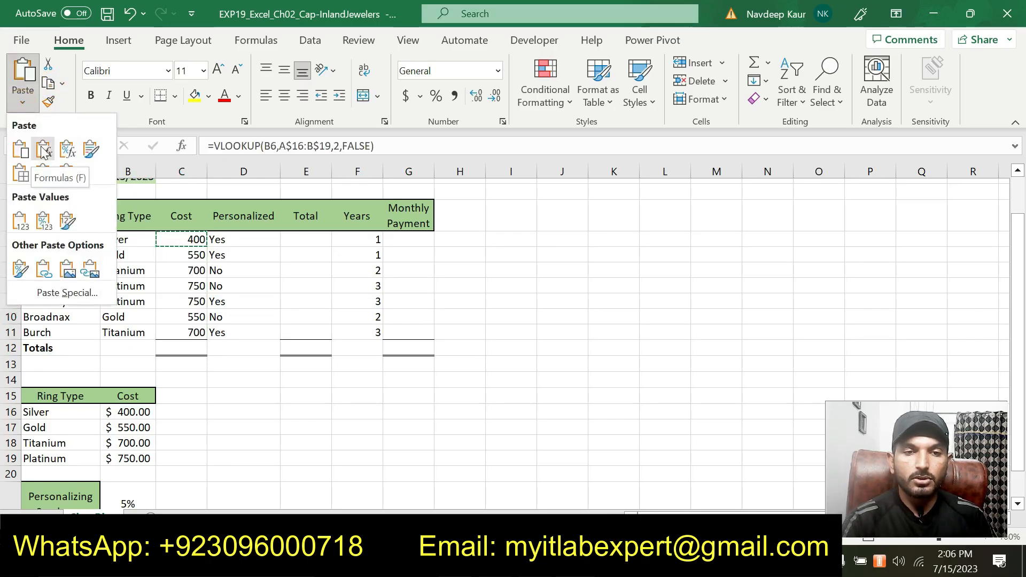
left_click(44, 150)
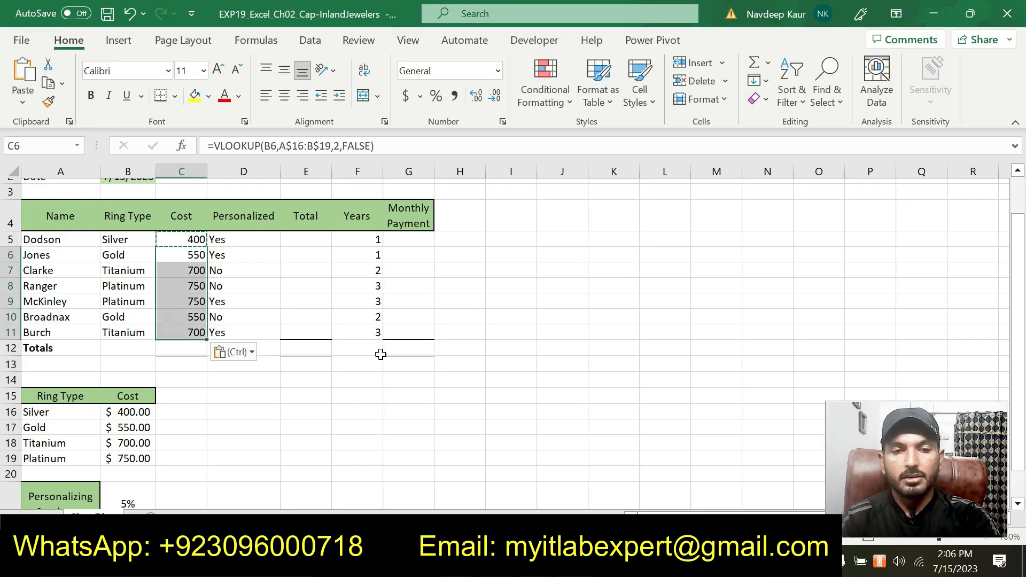
left_click(561, 426)
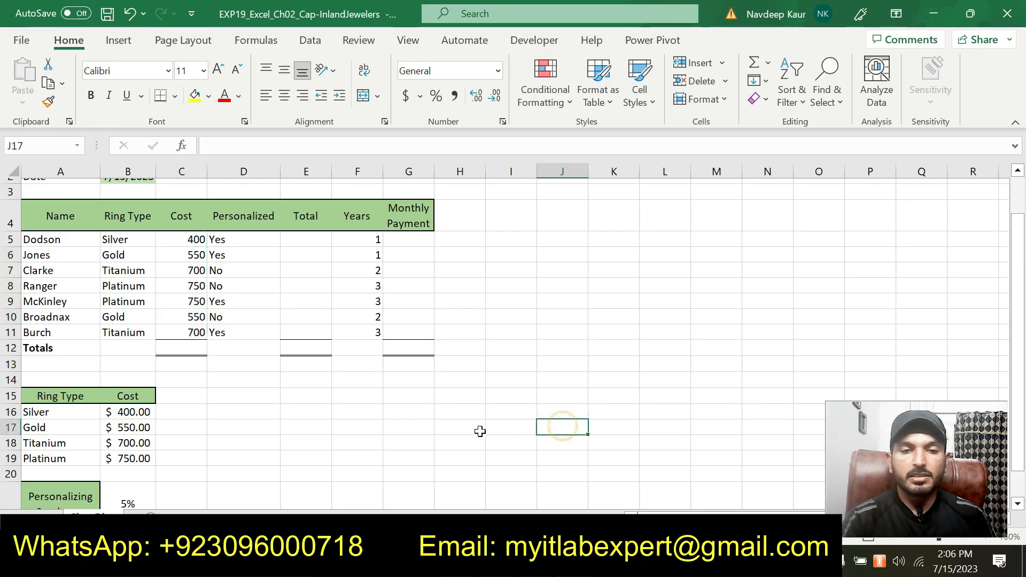
left_click_drag(199, 241, 198, 334)
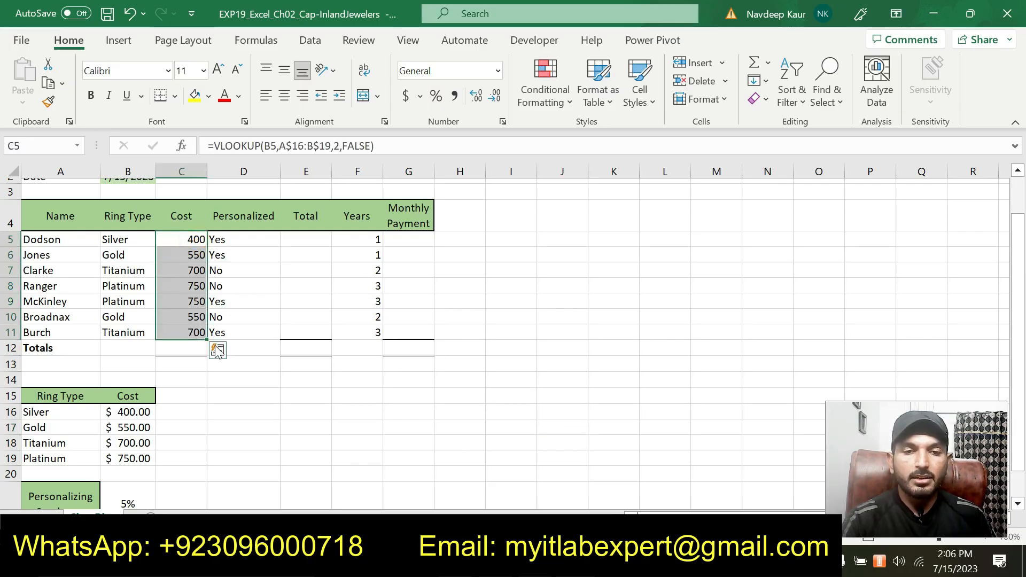
left_click(315, 458)
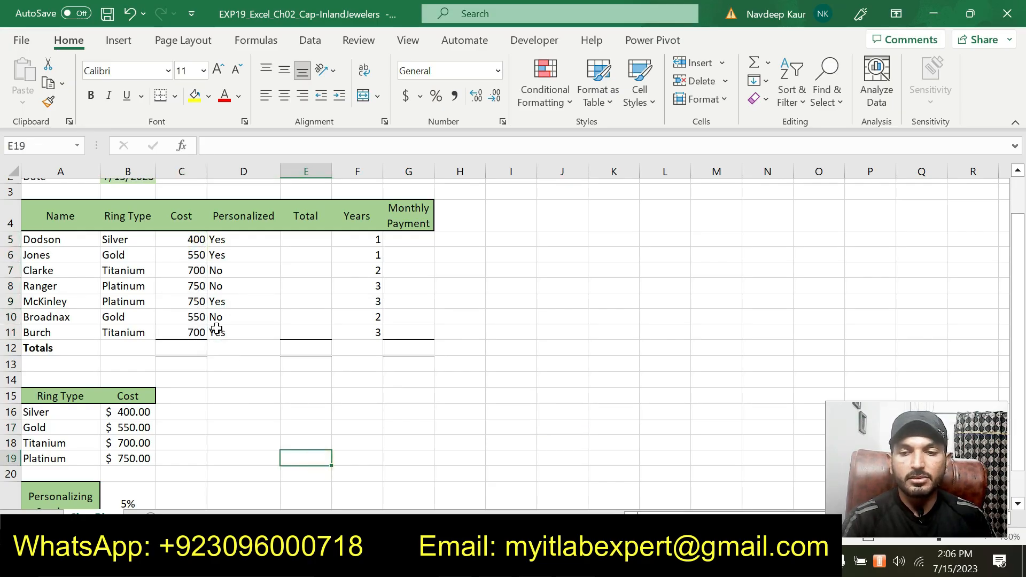
- Return to the Word instructions, clear the highlight from step 5 and highlight the step 6 instruction in turquoise
key("alt+Tab")
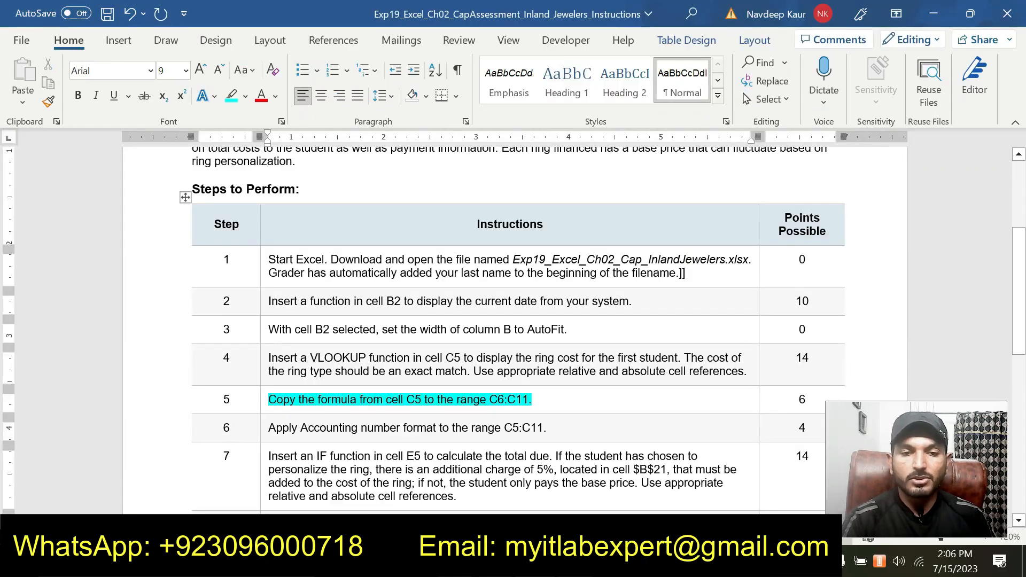
left_click_drag(532, 400, 267, 400)
key("Left")
scroll(327, 385, "down", 3)
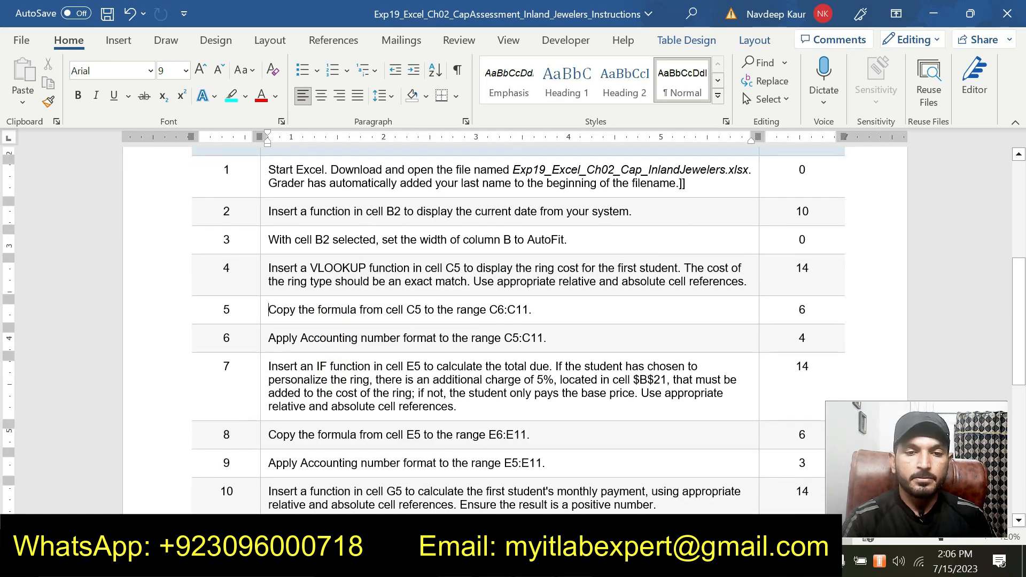
left_click_drag(269, 339, 535, 347)
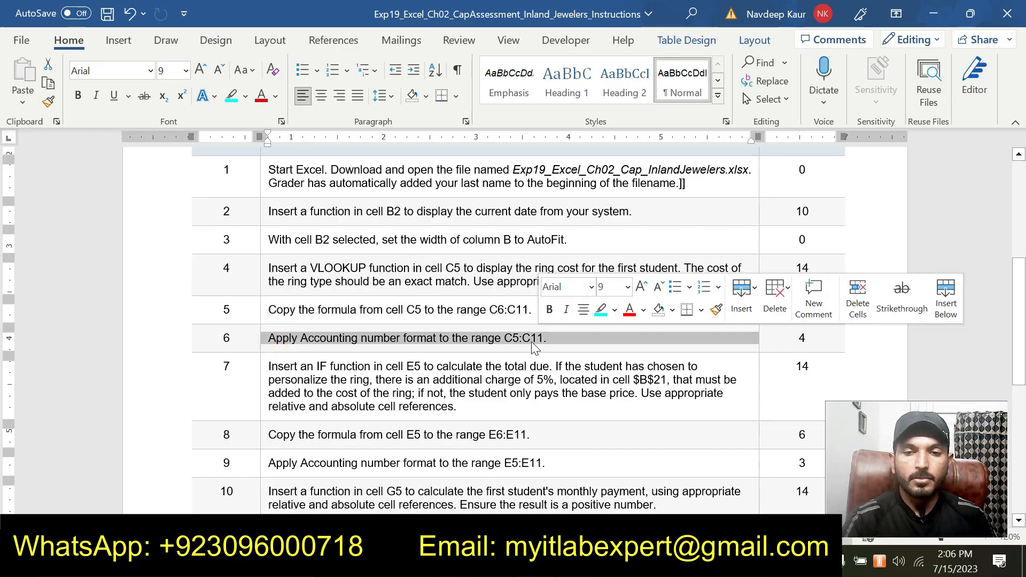
left_click(599, 309)
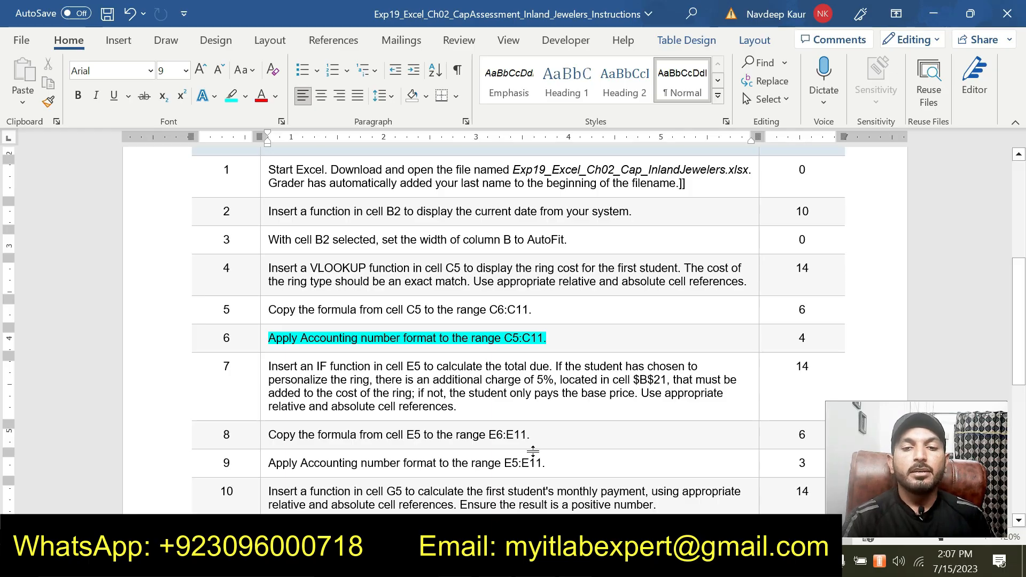
- Switch to the Excel workbook and apply the Accounting number format to the ring costs in C5:C11
key("alt+Tab")
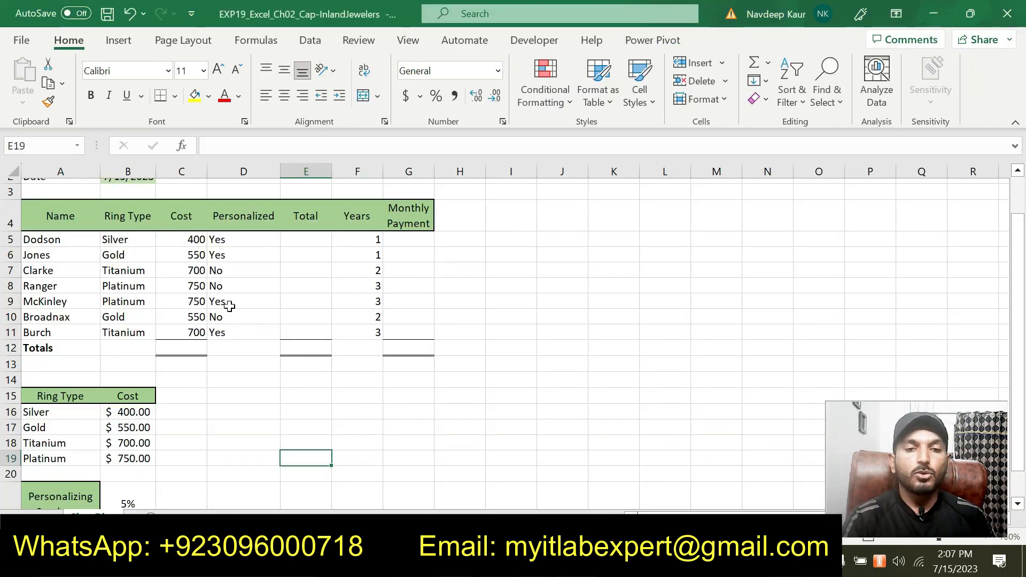
left_click_drag(183, 239, 178, 331)
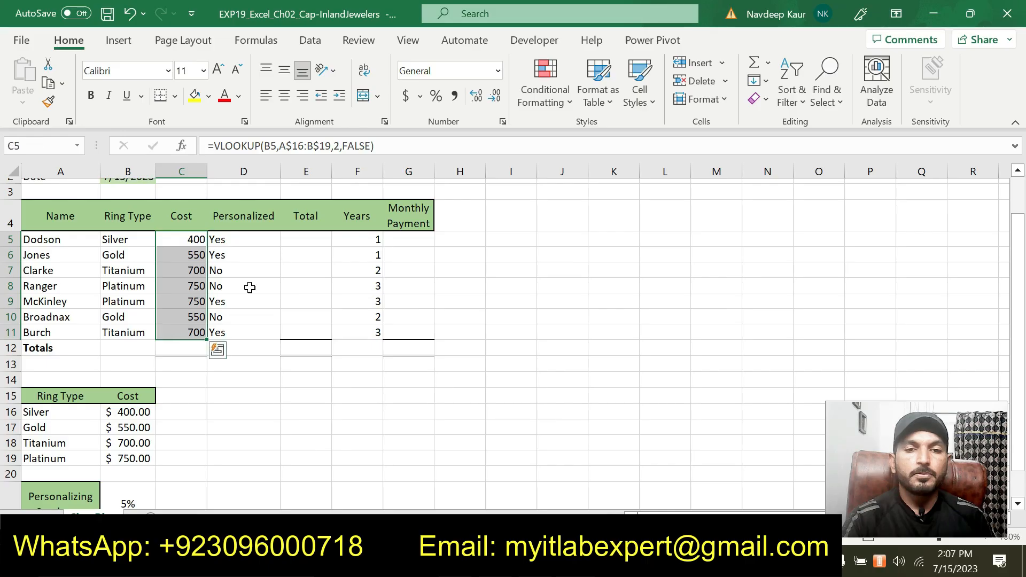
left_click(503, 122)
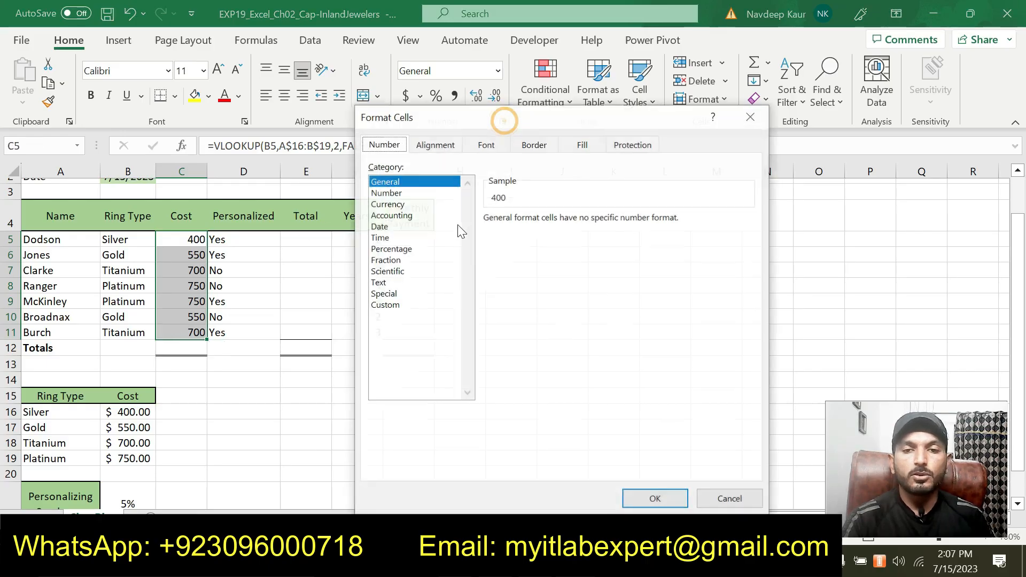
left_click(392, 216)
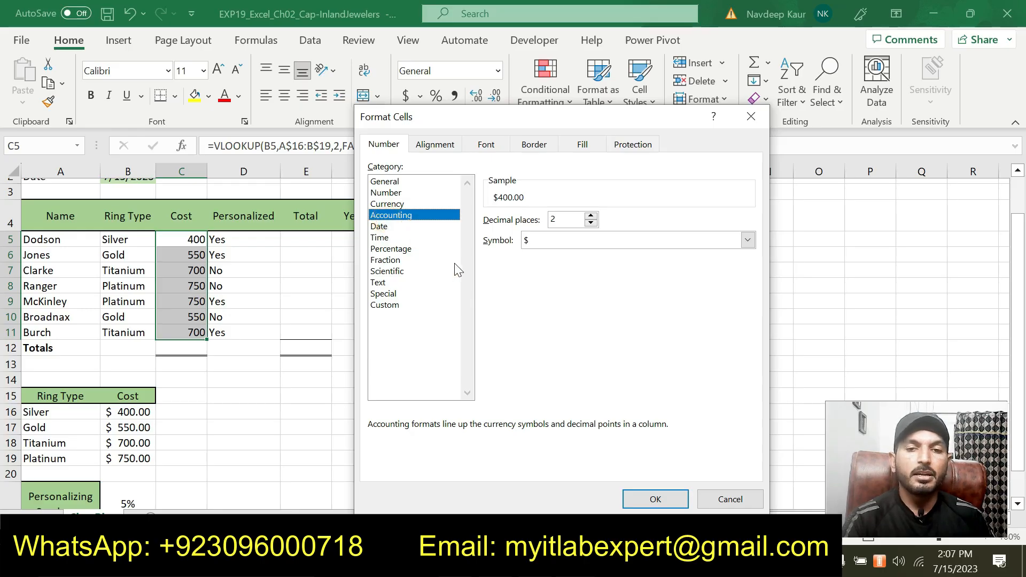
left_click(633, 497)
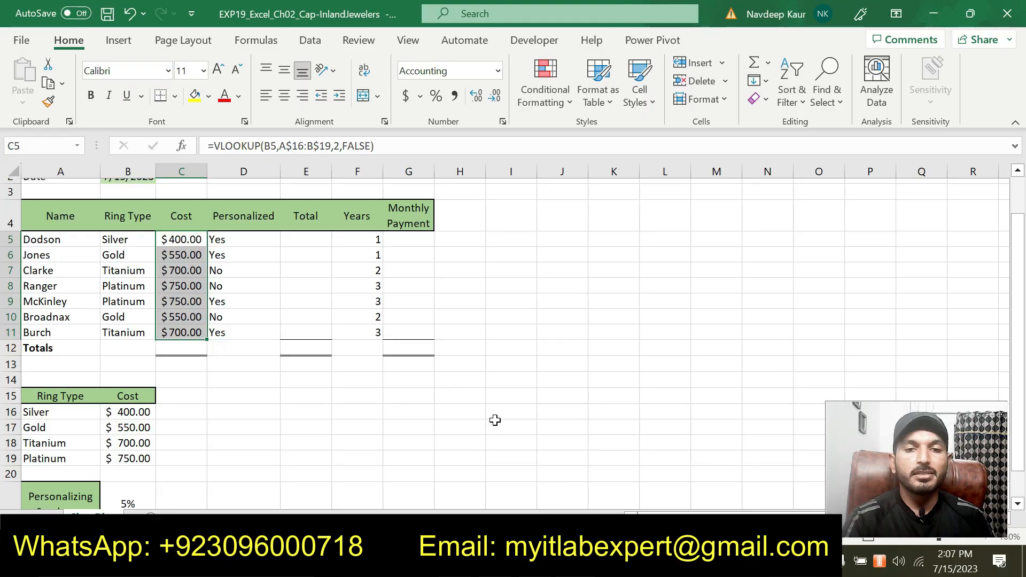
- Return to the Word instructions, clear the highlight from step 6 and highlight the step 7 instruction in turquoise
key("alt+Tab")
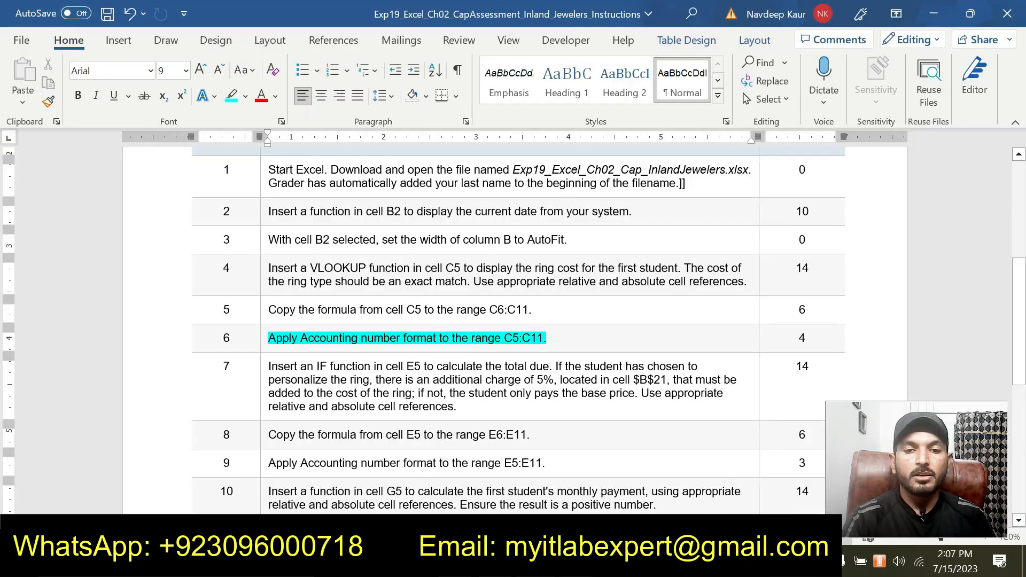
scroll(521, 414, "down", 5)
scroll(521, 415, "down", 2)
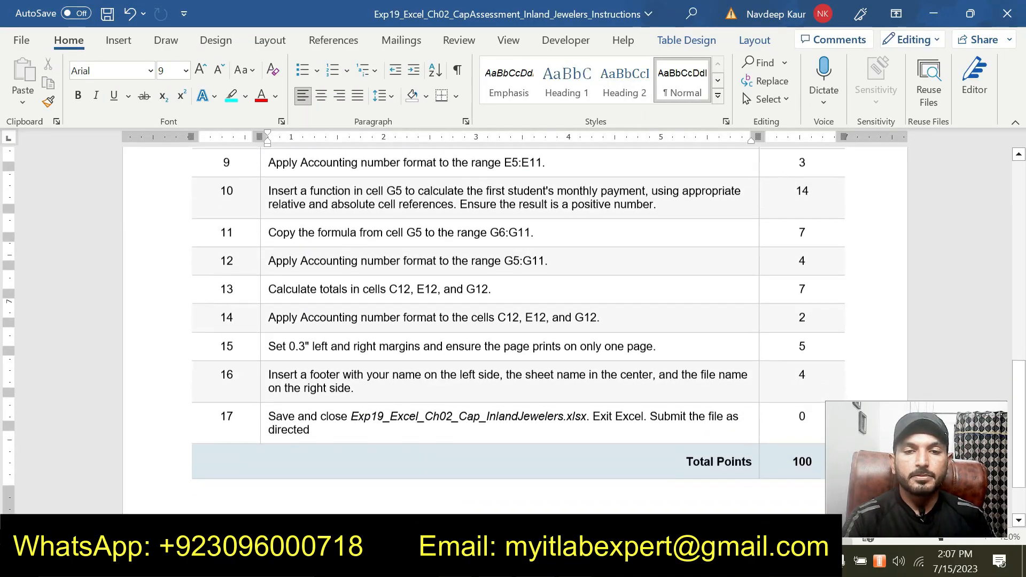
scroll(521, 414, "up", 5)
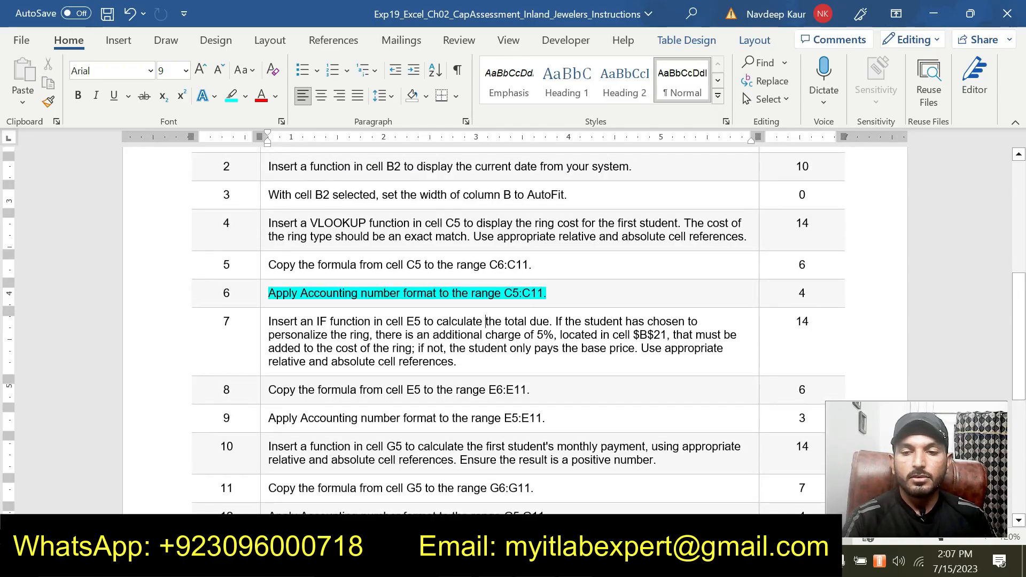
left_click_drag(547, 293, 267, 293)
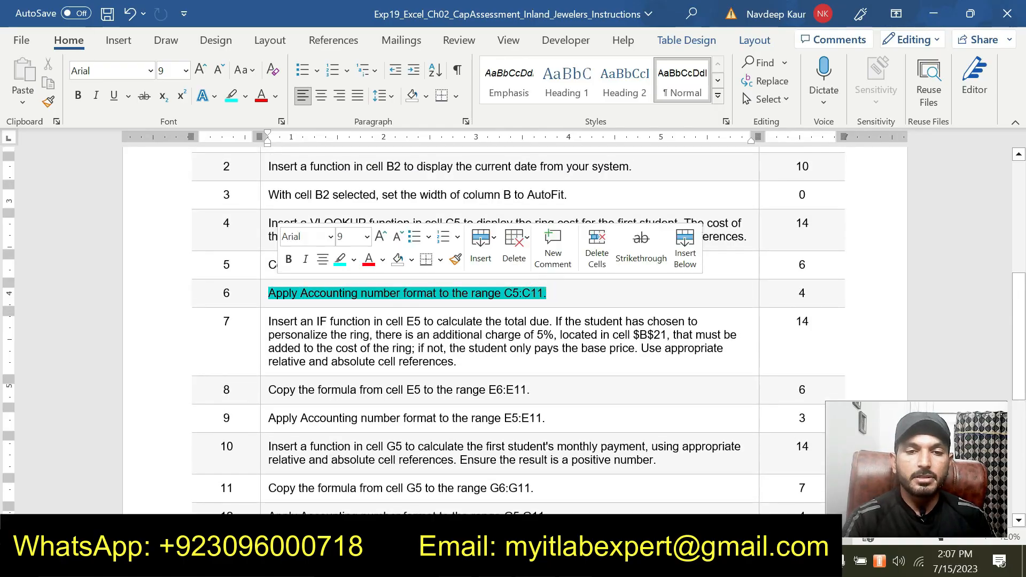
left_click(340, 259)
left_click(564, 286)
scroll(568, 310, "up", 1)
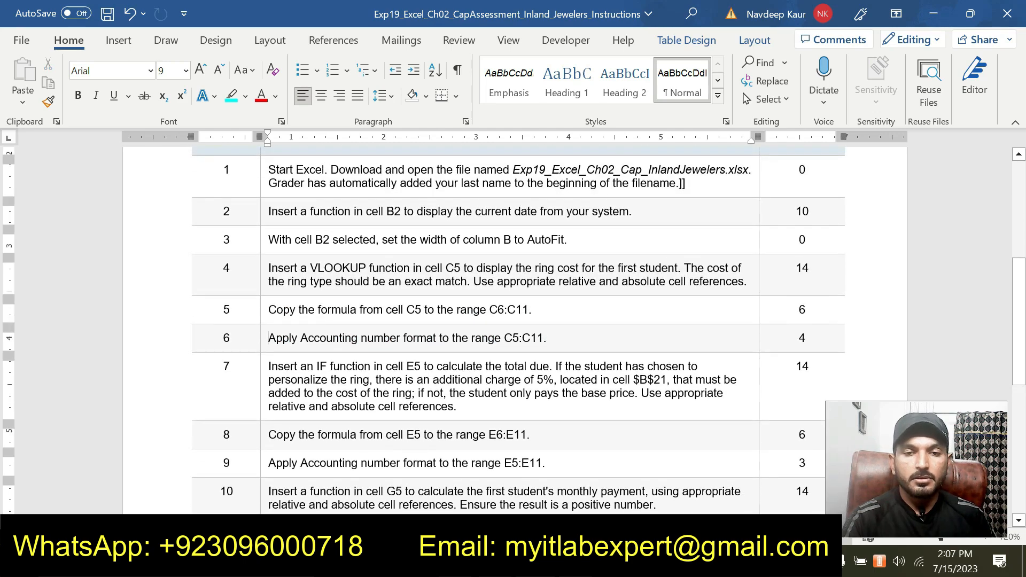
left_click_drag(270, 366, 478, 407)
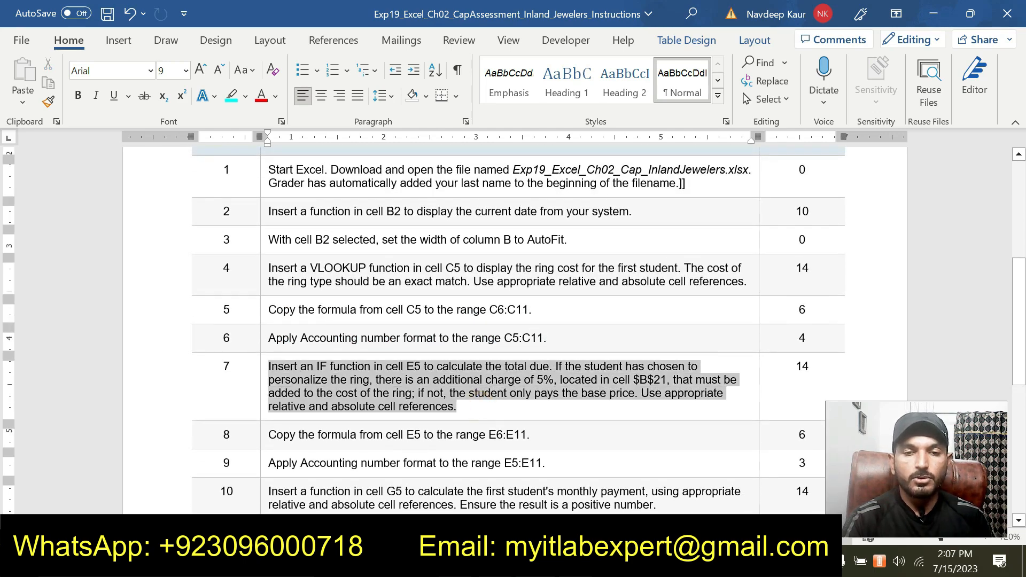
left_click(345, 350)
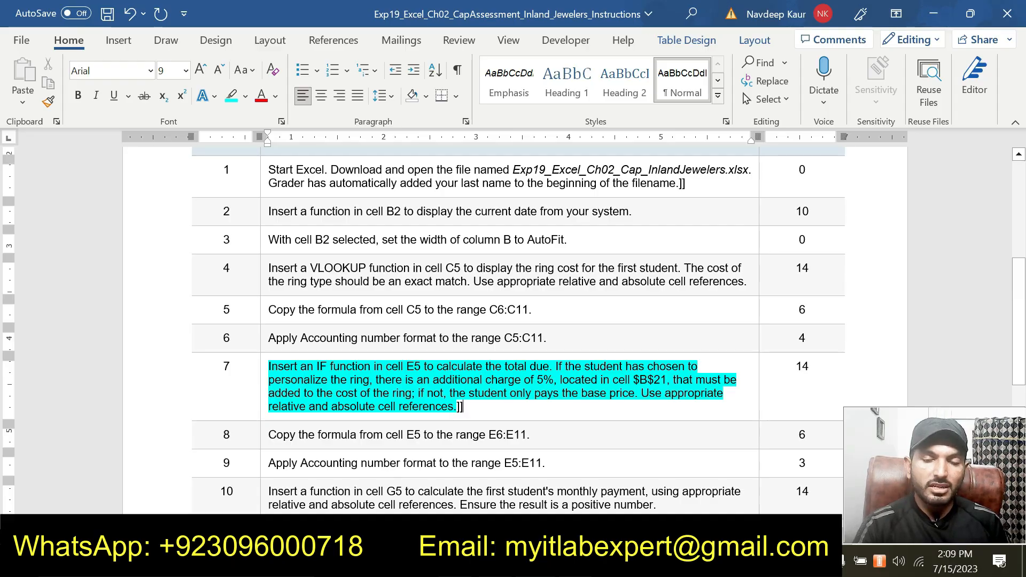
scroll(537, 378, "down", 1)
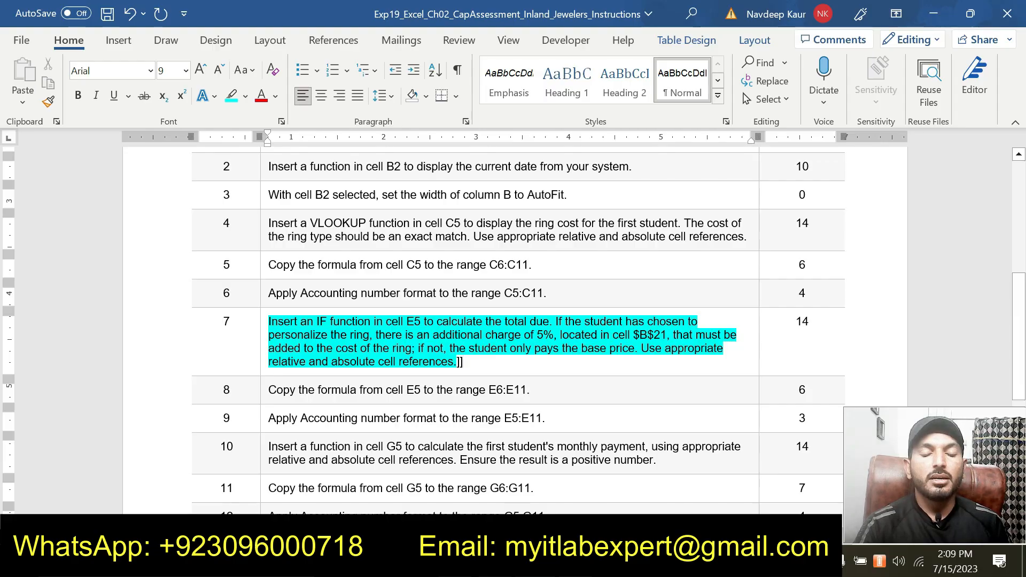
- Switch to the Excel workbook, start an IF function in cell E5 and open its function arguments
key("alt+Tab")
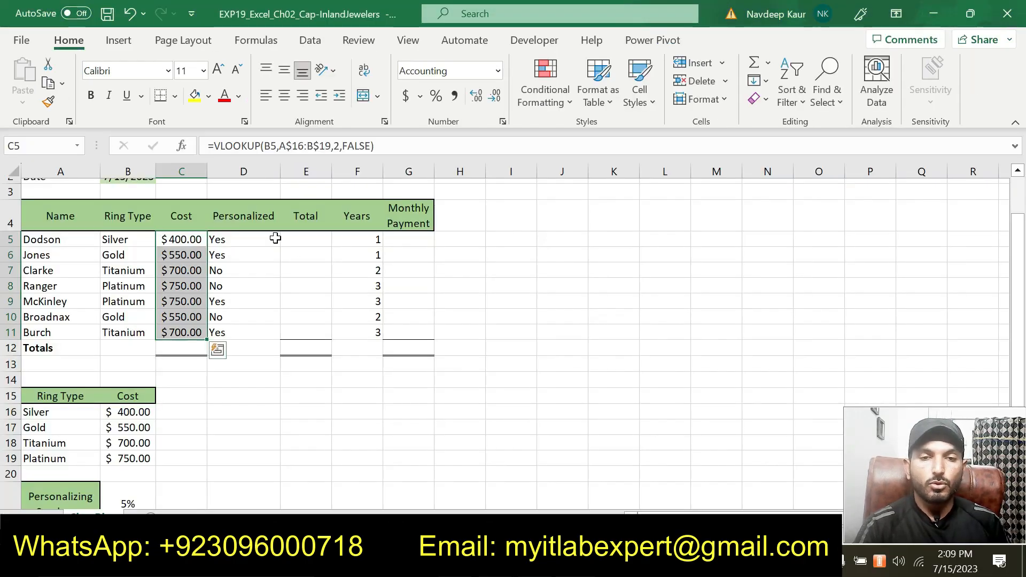
left_click(291, 237)
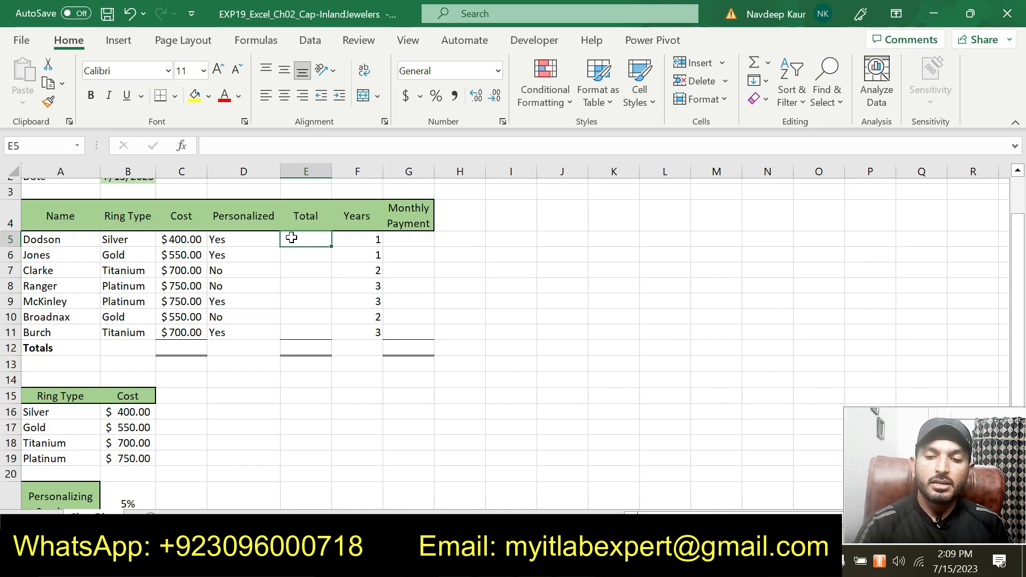
type("=IF")
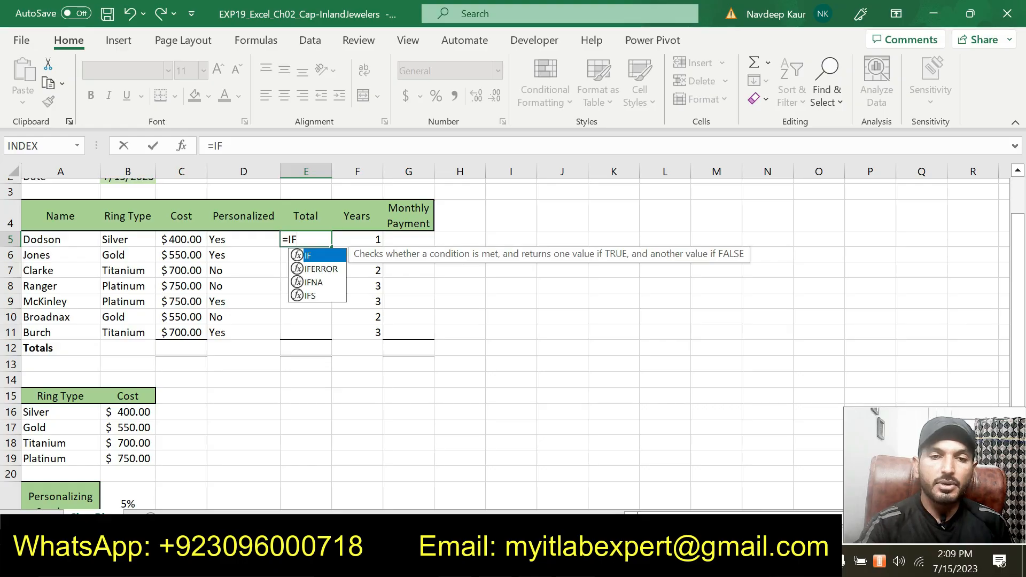
double_click(309, 256)
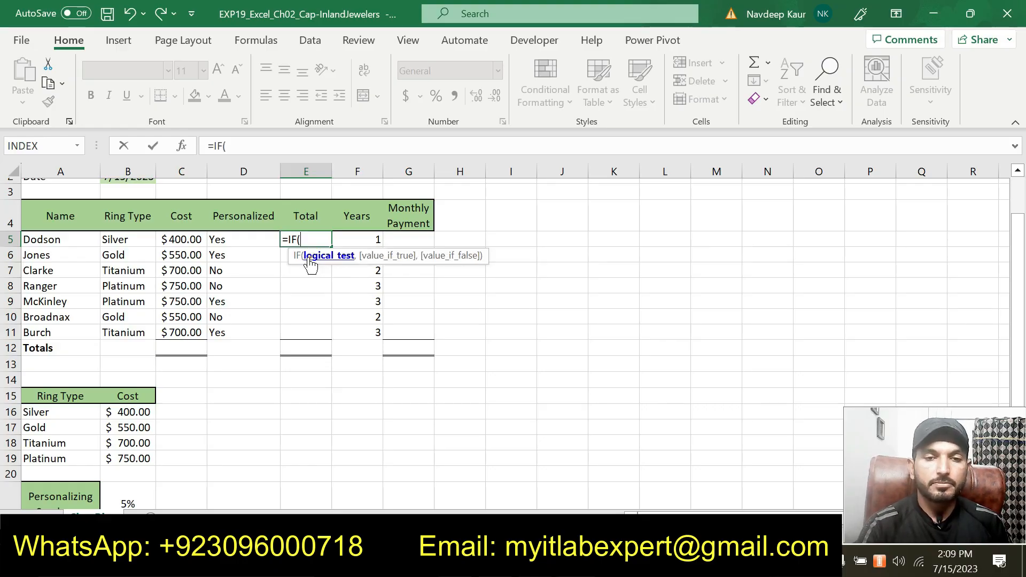
left_click(182, 146)
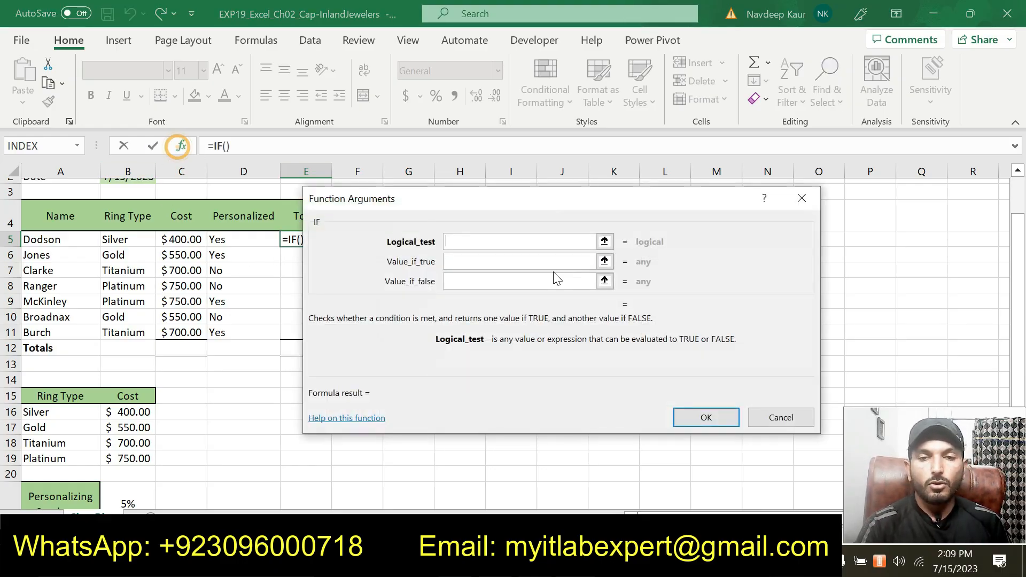
left_click_drag(546, 210, 542, 278)
left_click(483, 311)
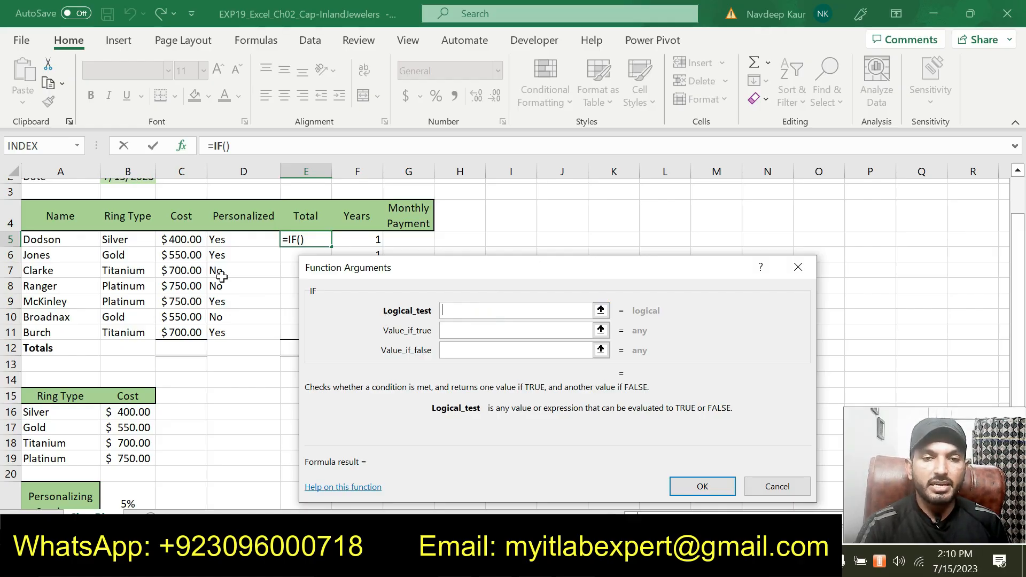
- Set the IF function's logical test in E5 to D5="Yes"
left_click(239, 247)
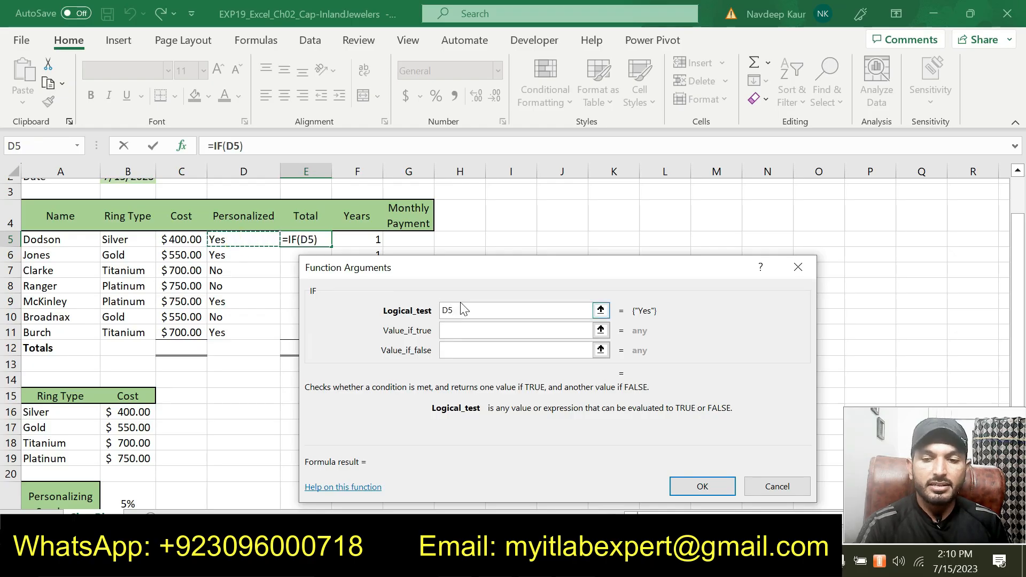
type("=")
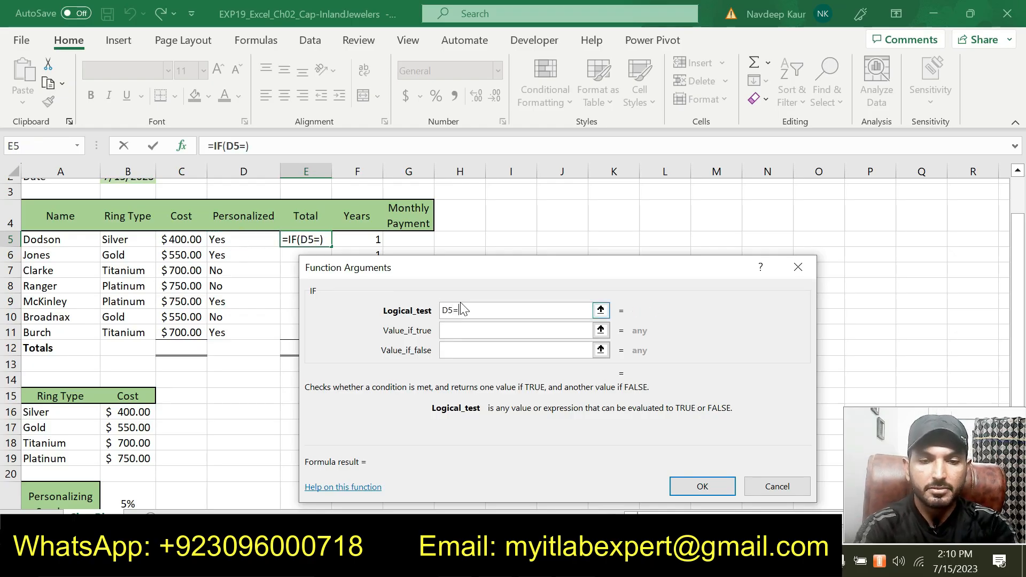
type("\"\"")
key("BackSpace")
key("BackSpace")
type("\"")
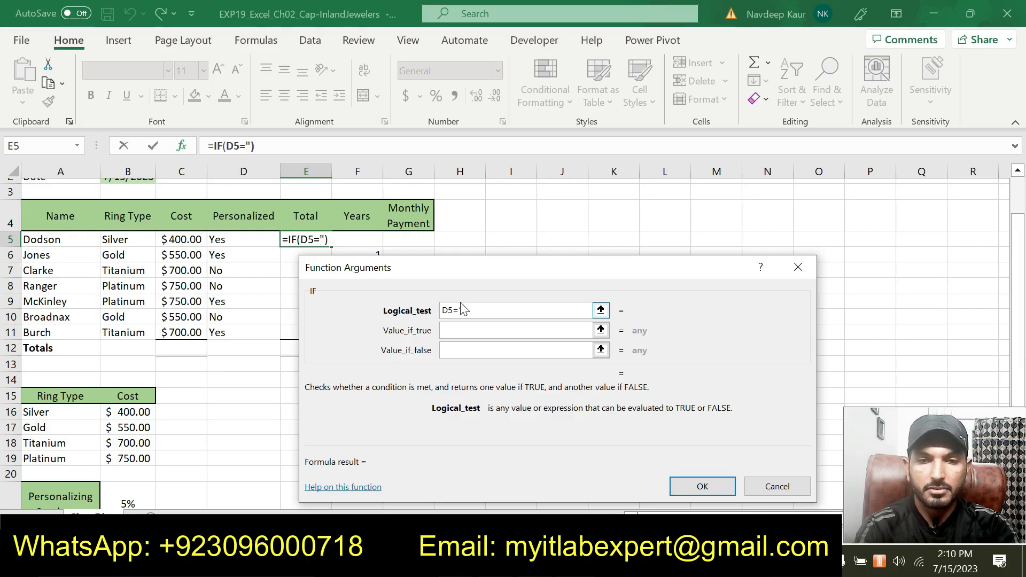
type("yES")
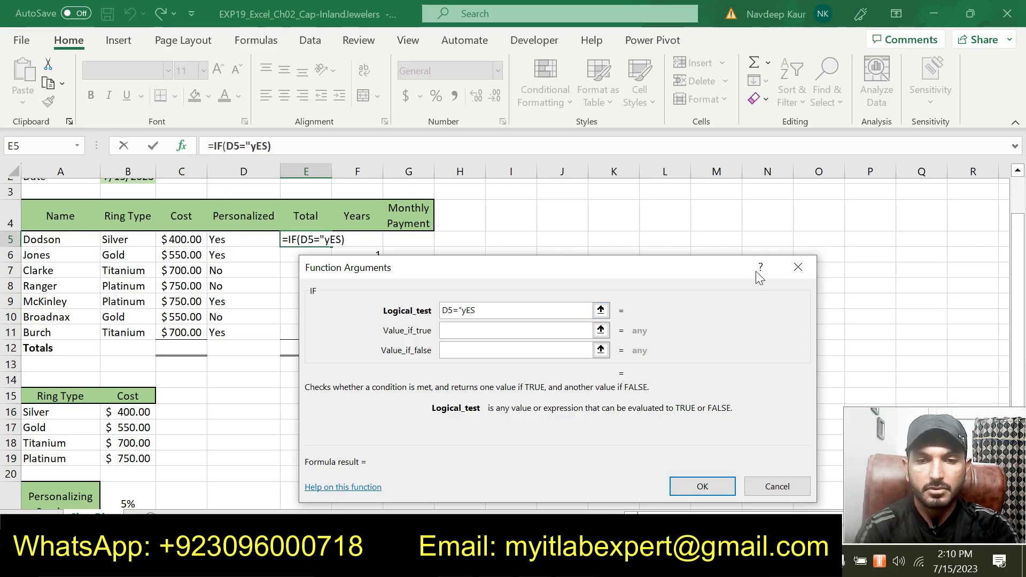
key("BackSpace")
key("BackSpace")
key("BackSpace")
type("Yes\"")
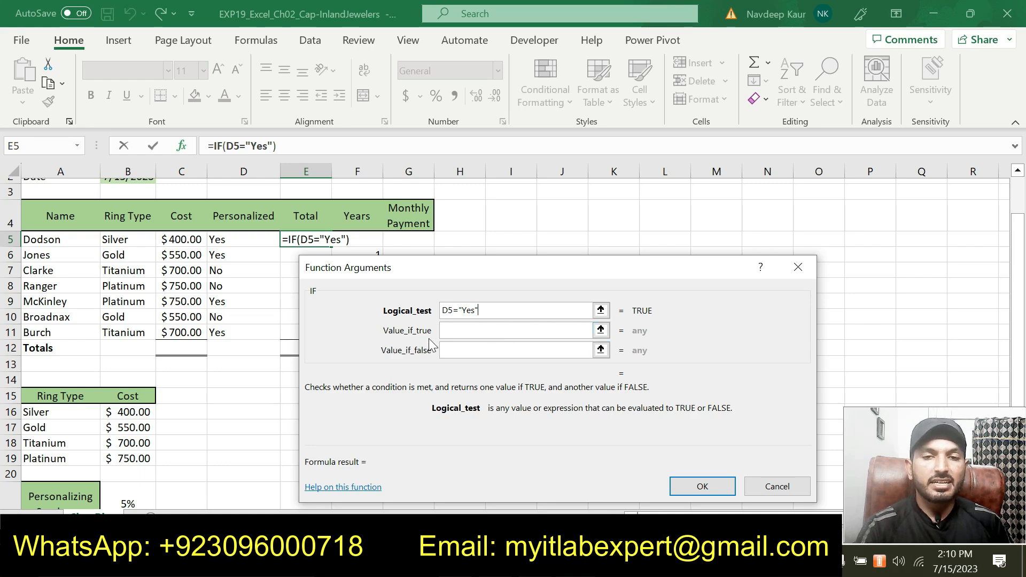
- Set the IF function's value if true to C5+(C5*$B$21), using an absolute reference to the personalizing surcharge
left_click(457, 330)
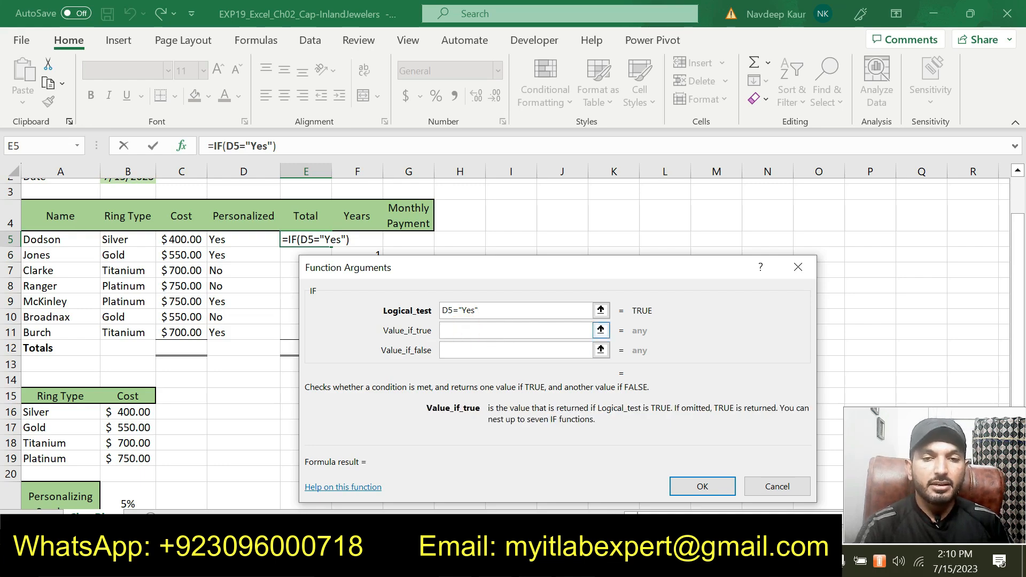
left_click(187, 240)
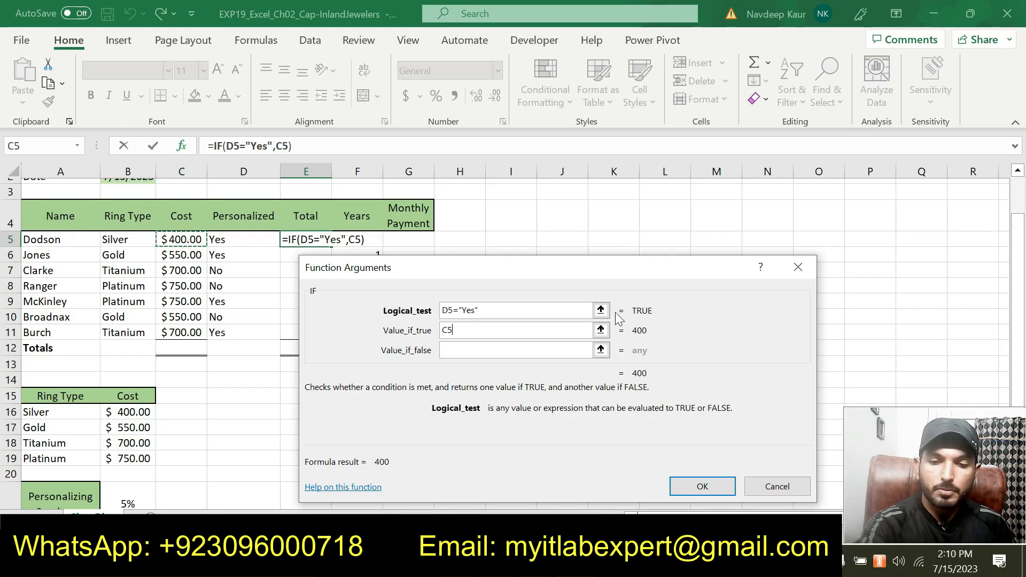
type("+(")
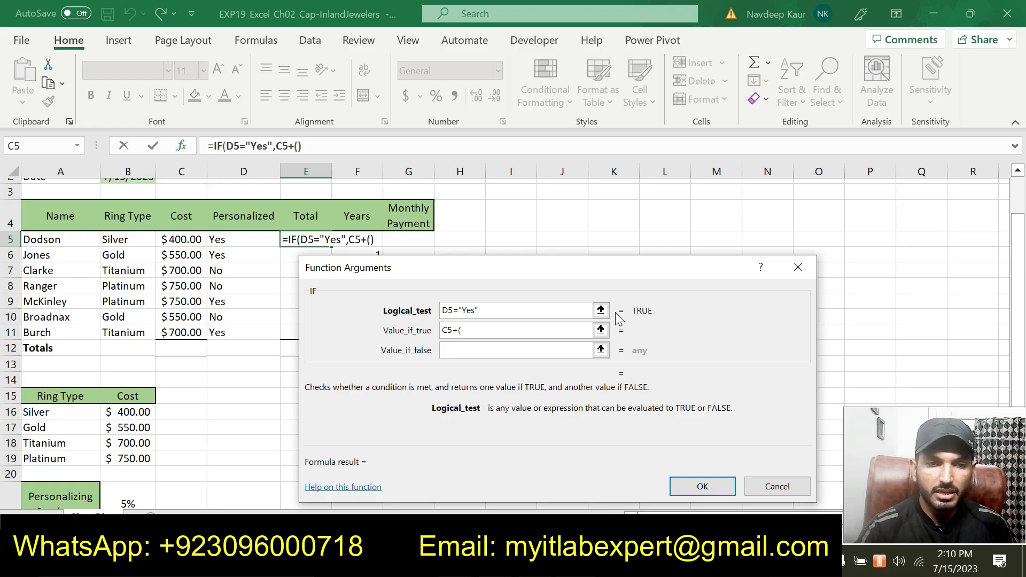
left_click(182, 239)
scroll(223, 387, "down", 2)
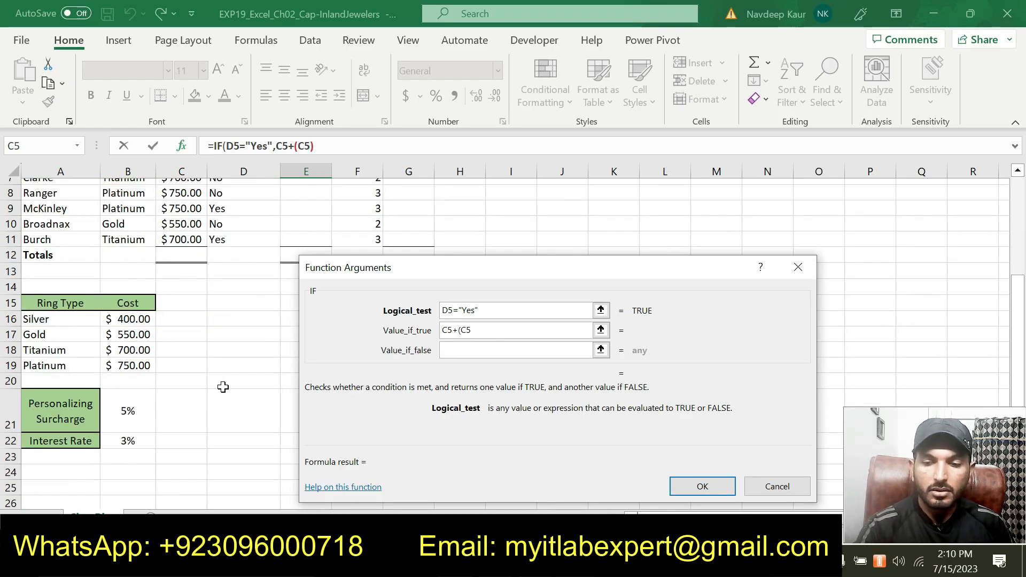
type("*")
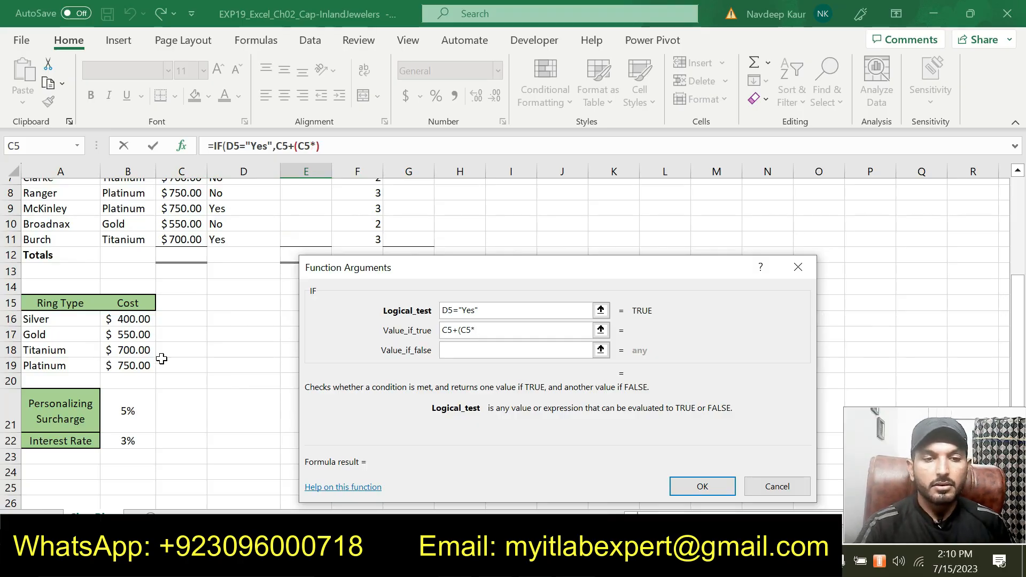
left_click(129, 418)
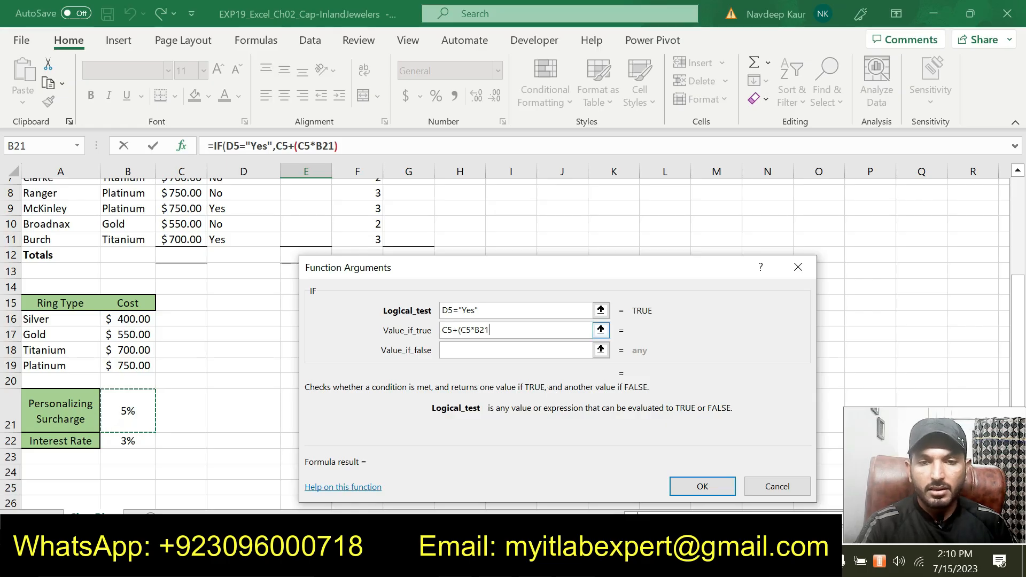
left_click(484, 330)
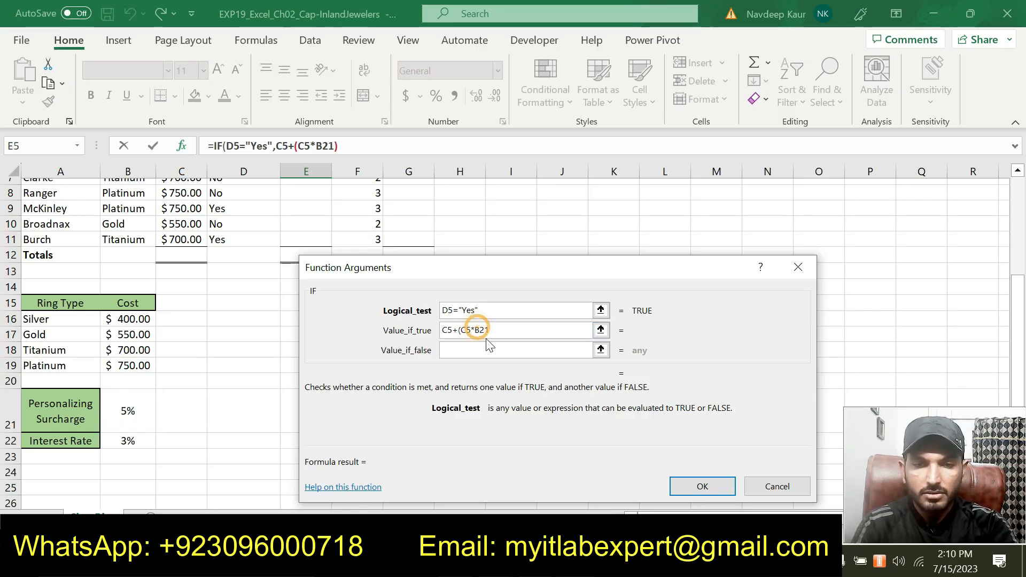
type("$B$21")
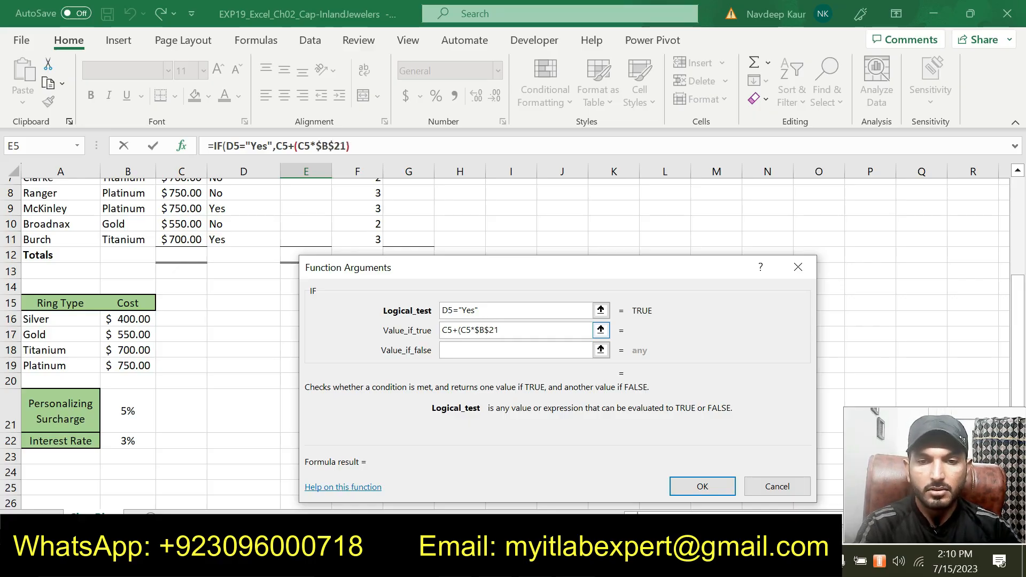
type(")")
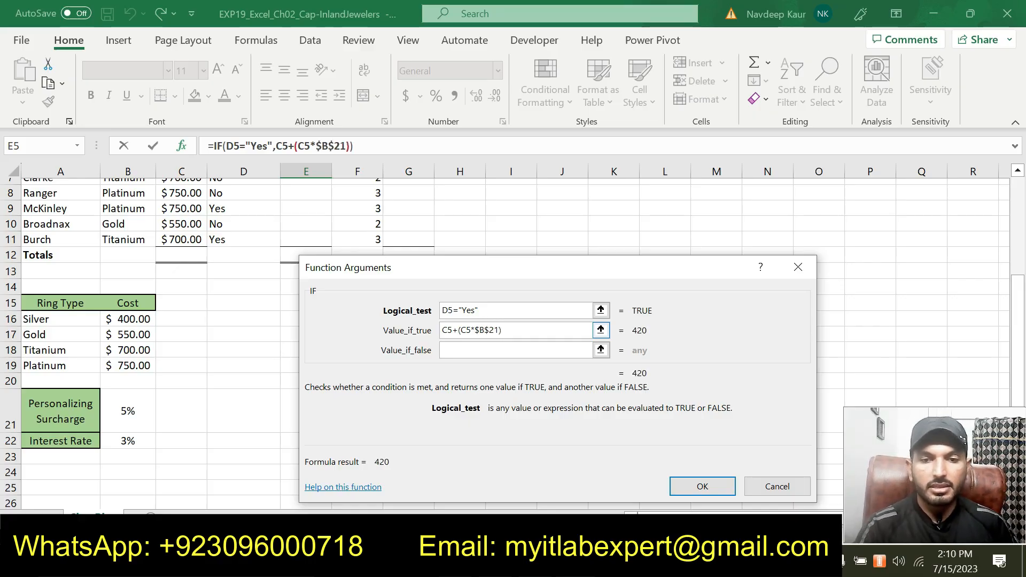
- Set the IF function's value if false to C5 and accept the formula in E5
left_click(481, 351)
scroll(273, 342, "up", 1)
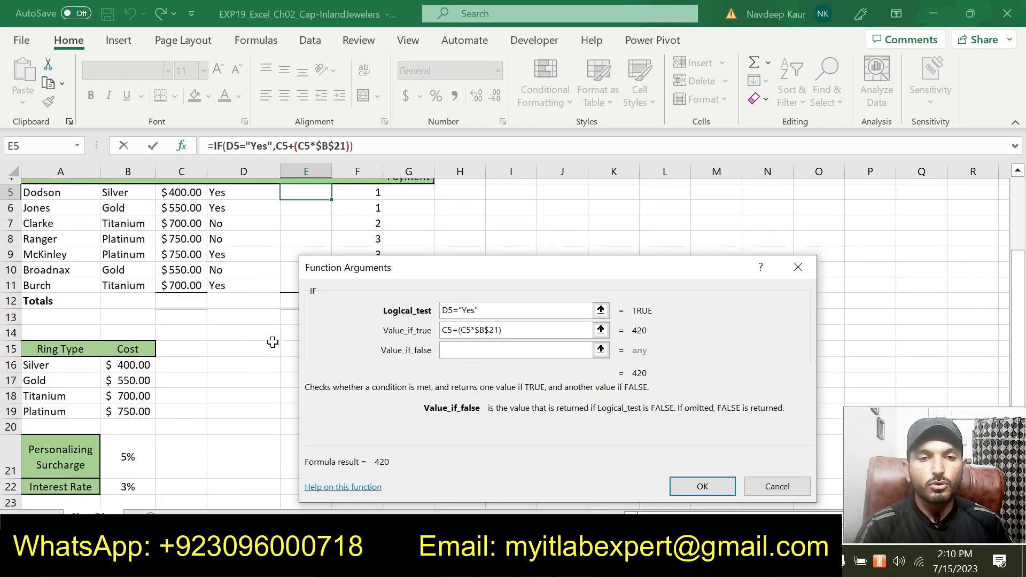
scroll(273, 342, "up", 1)
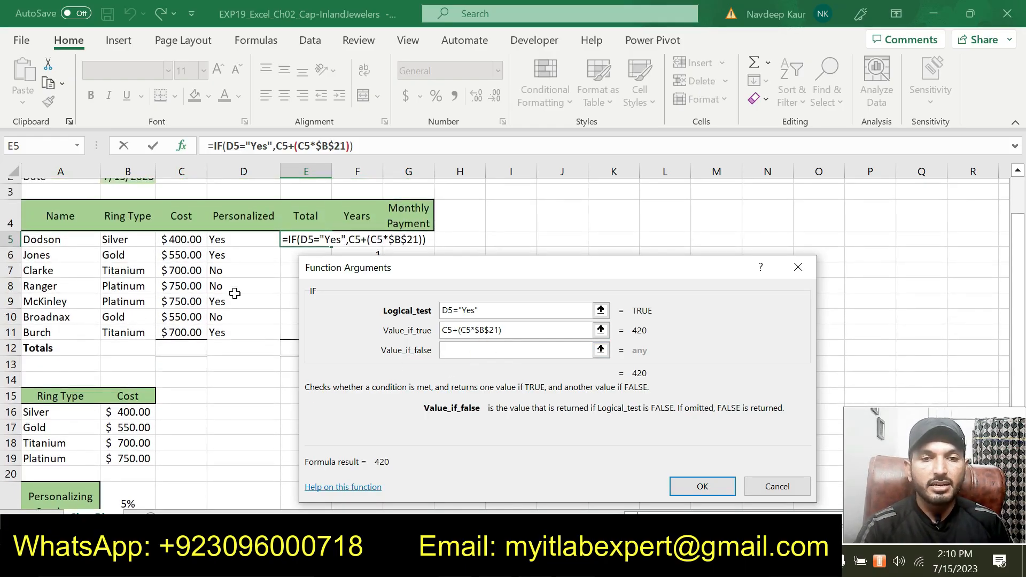
left_click(174, 242)
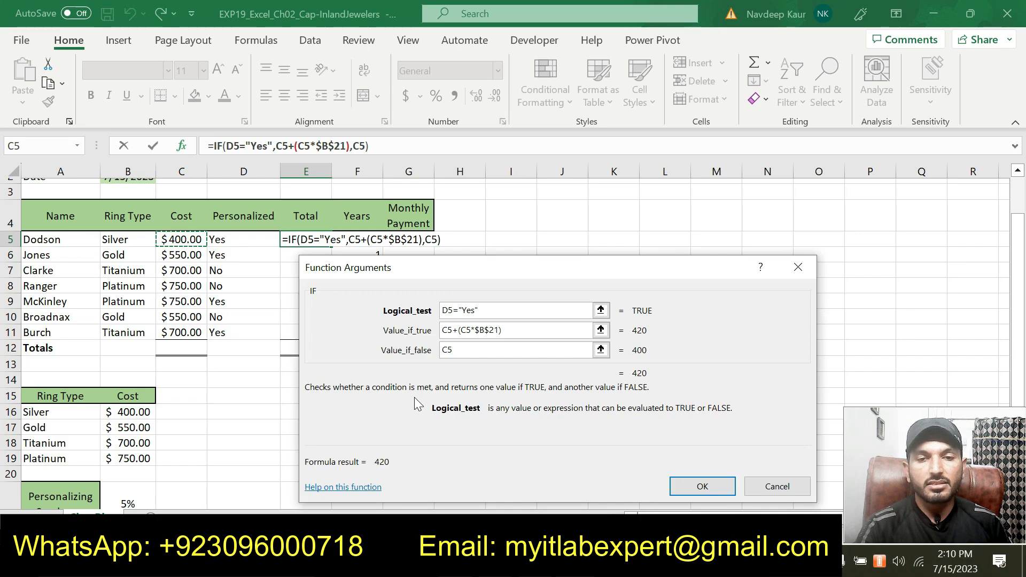
left_click_drag(521, 267, 599, 238)
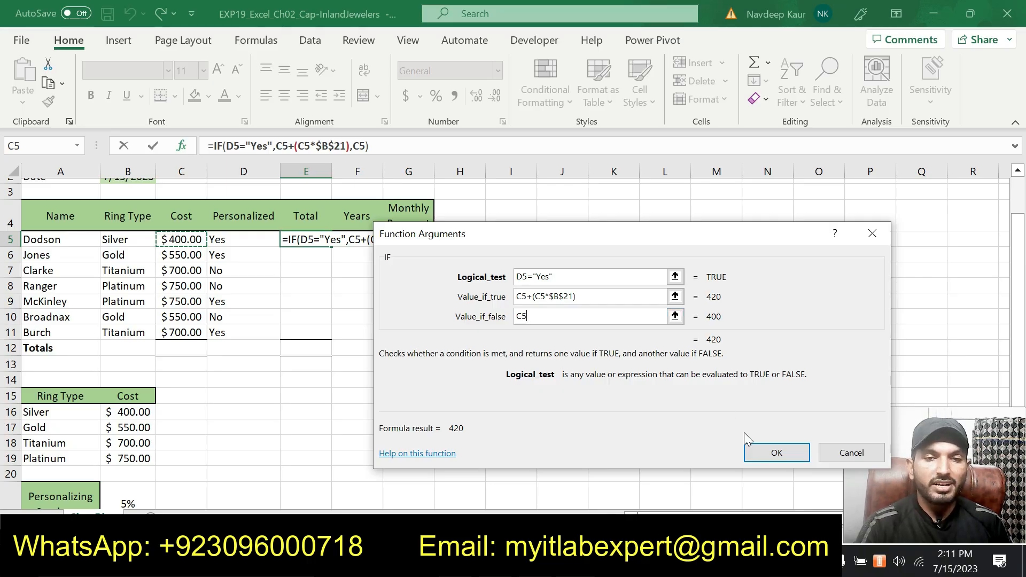
left_click(768, 452)
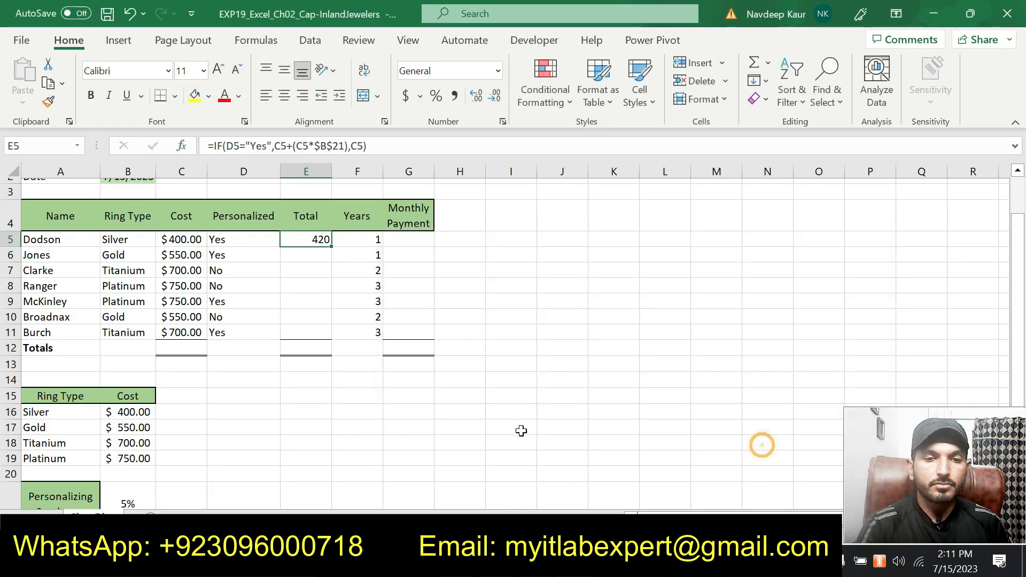
- Switch to the Word instructions and clear the turquoise highlight from the step 7 instruction
key("alt+Tab")
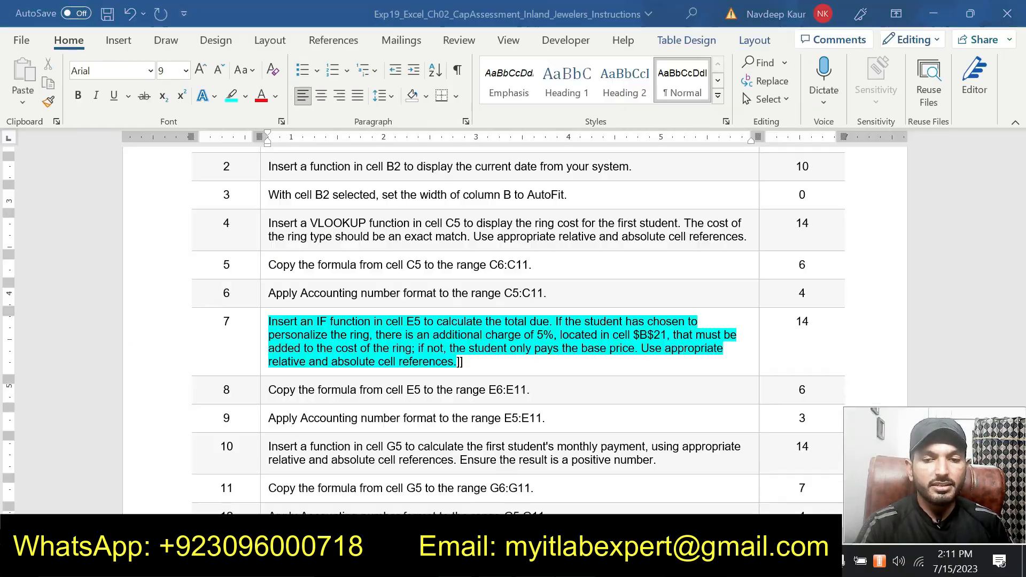
scroll(535, 347, "down", 8)
scroll(534, 347, "up", 8)
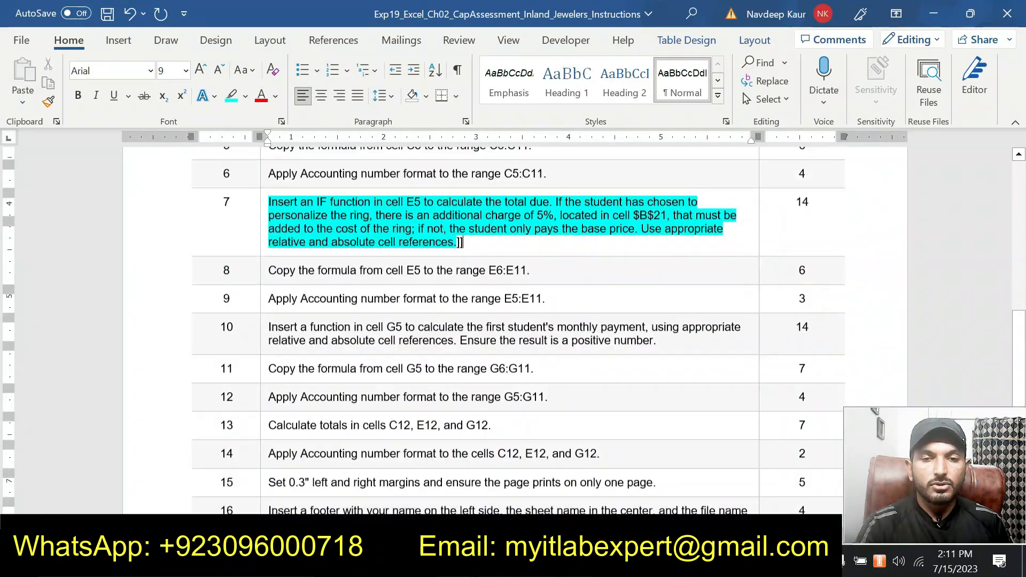
scroll(463, 362, "up", 1)
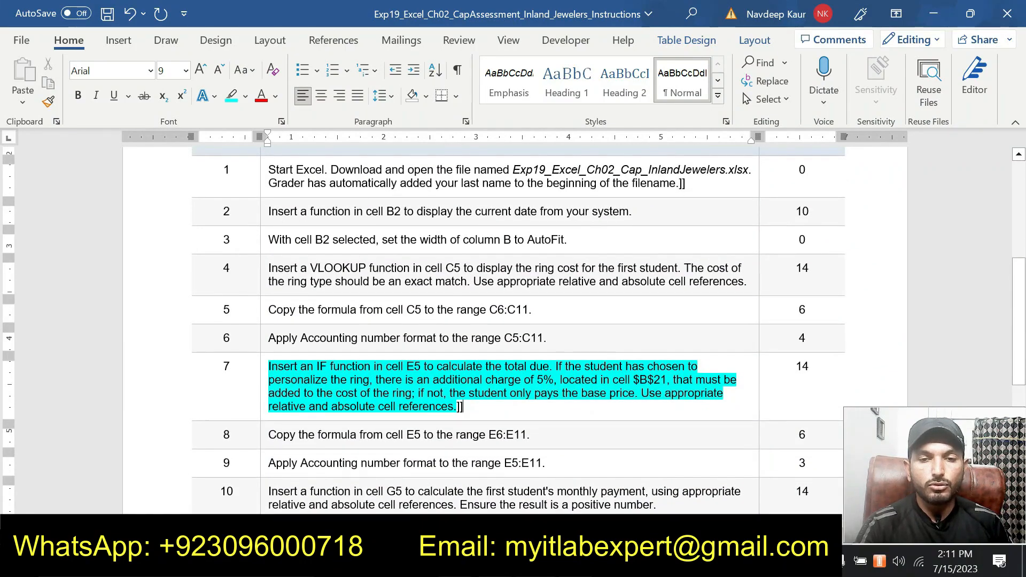
mouse_move(349, 379)
left_mouse_down()
mouse_move(470, 404)
mouse_move(269, 367)
left_mouse_up()
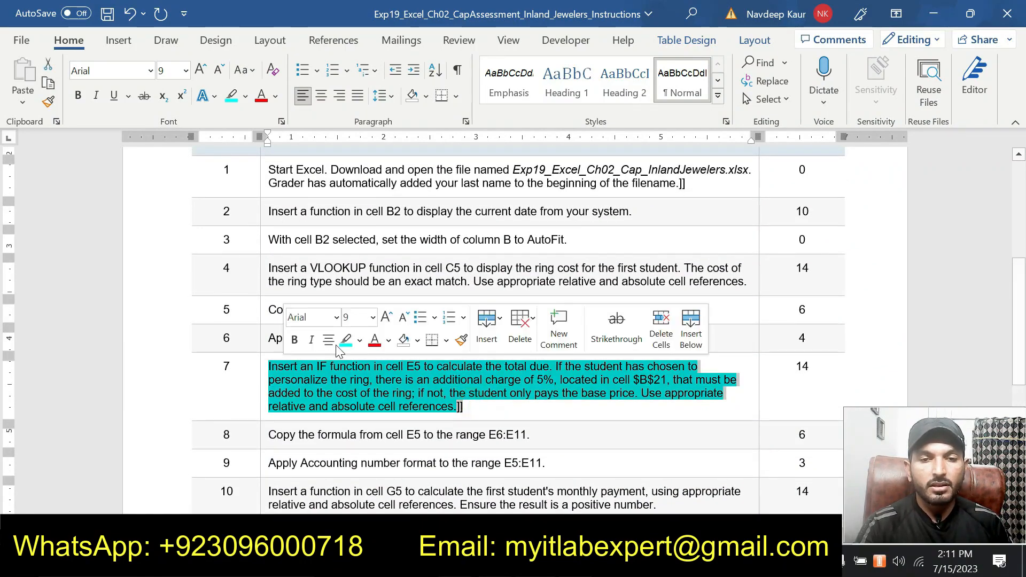
left_click(347, 342)
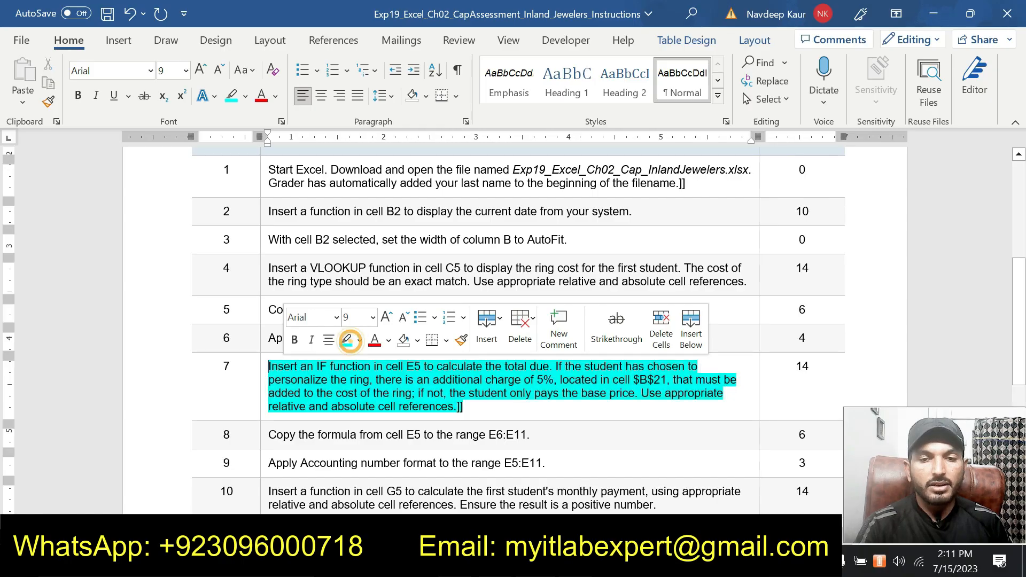
left_click(360, 341)
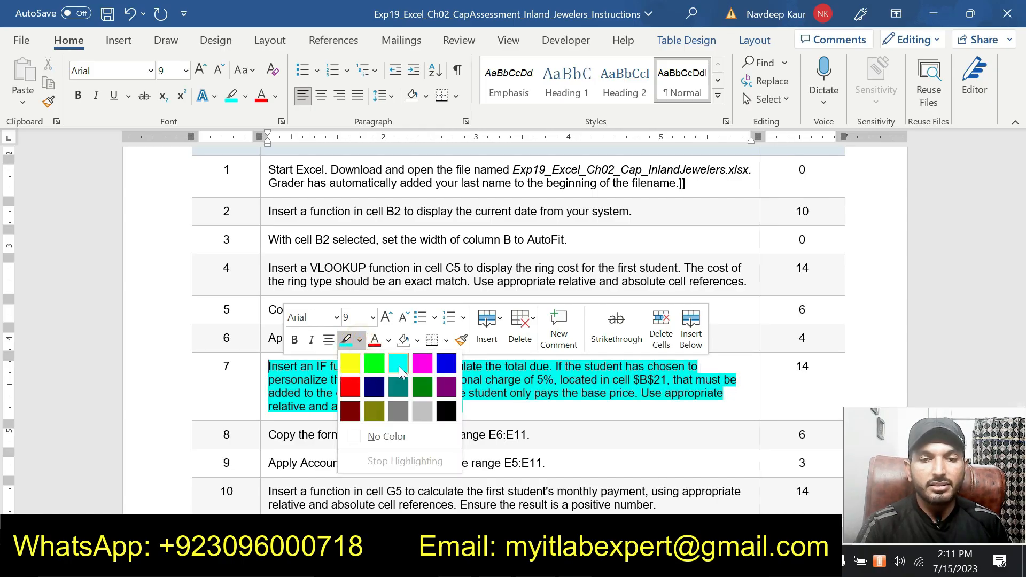
left_click(402, 370)
mouse_move(473, 409)
left_mouse_down()
mouse_move(296, 361)
mouse_move(273, 365)
left_mouse_up()
- Review the project description and the listed steps in the Word instructions
scroll(441, 377, "up", 2)
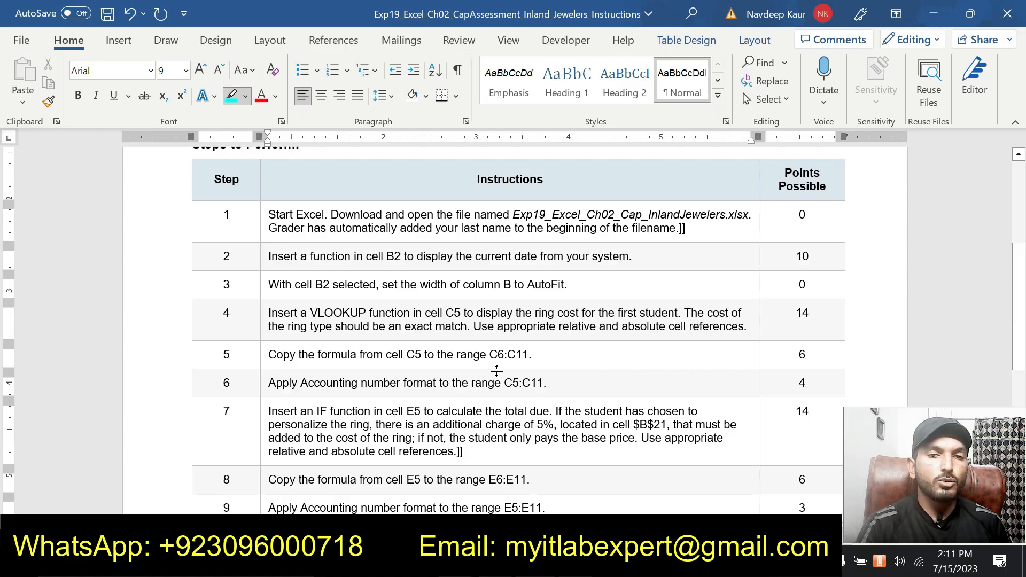
scroll(499, 366, "up", 5)
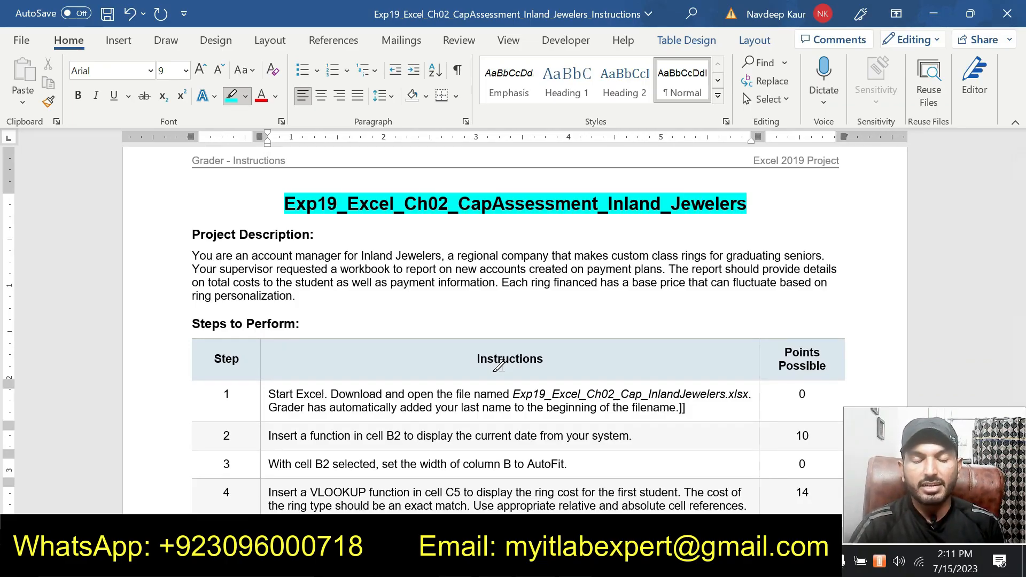
scroll(499, 367, "down", 3)
scroll(497, 361, "up", 3)
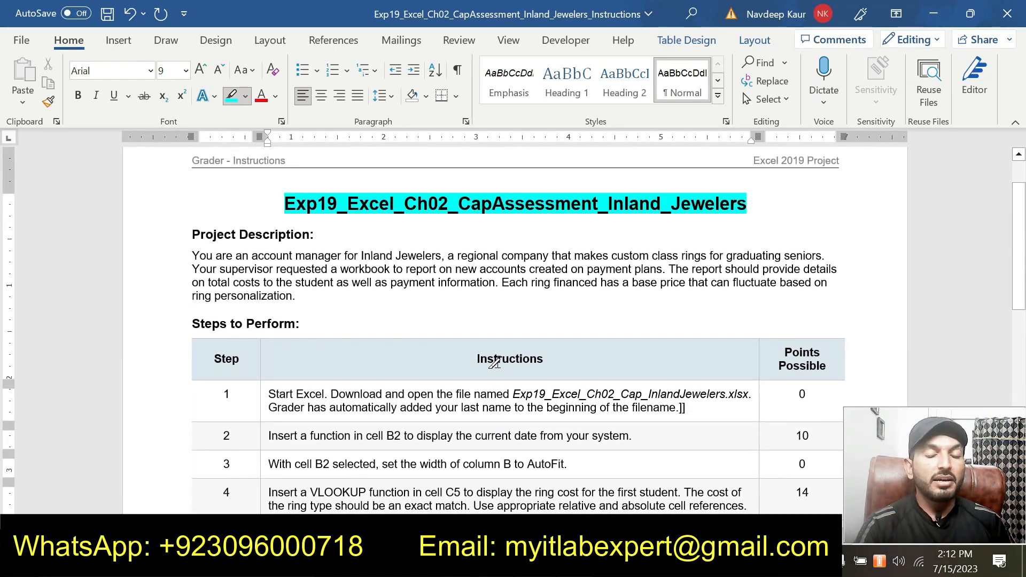
scroll(494, 362, "down", 6)
scroll(494, 363, "up", 6)
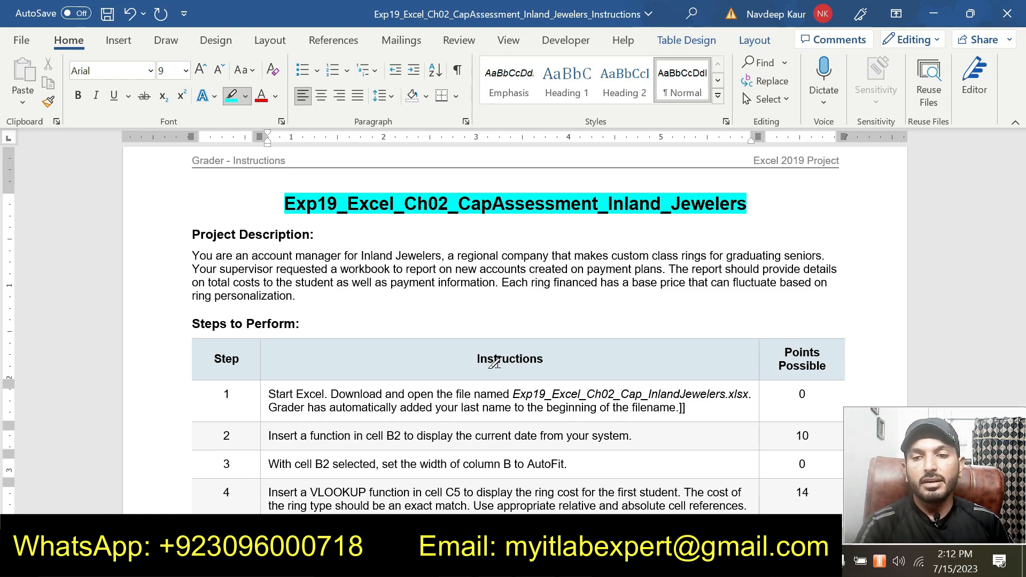
scroll(494, 363, "down", 10)
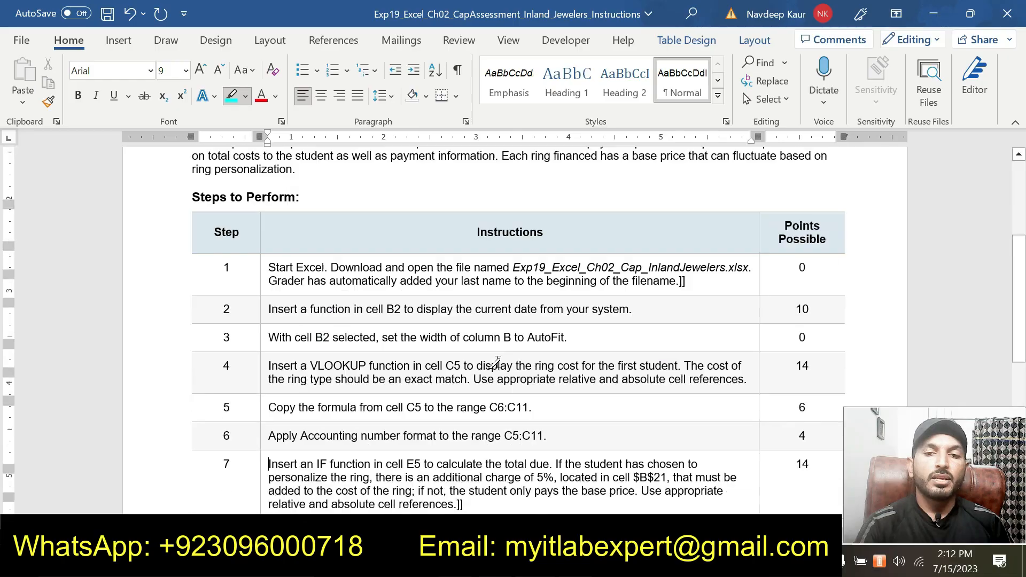
scroll(494, 362, "up", 12)
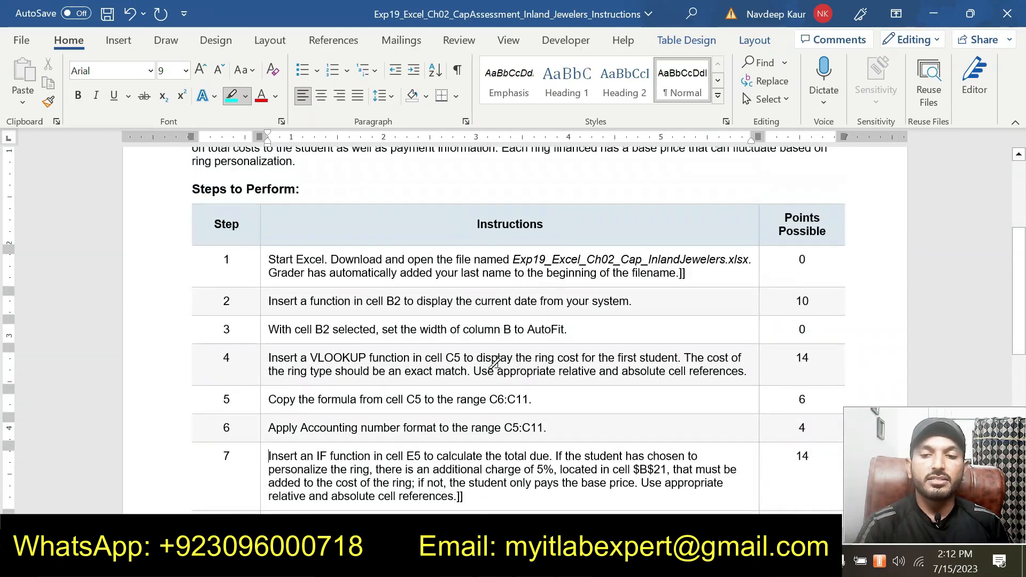
scroll(494, 362, "down", 6)
scroll(495, 362, "up", 3)
scroll(495, 363, "down", 5)
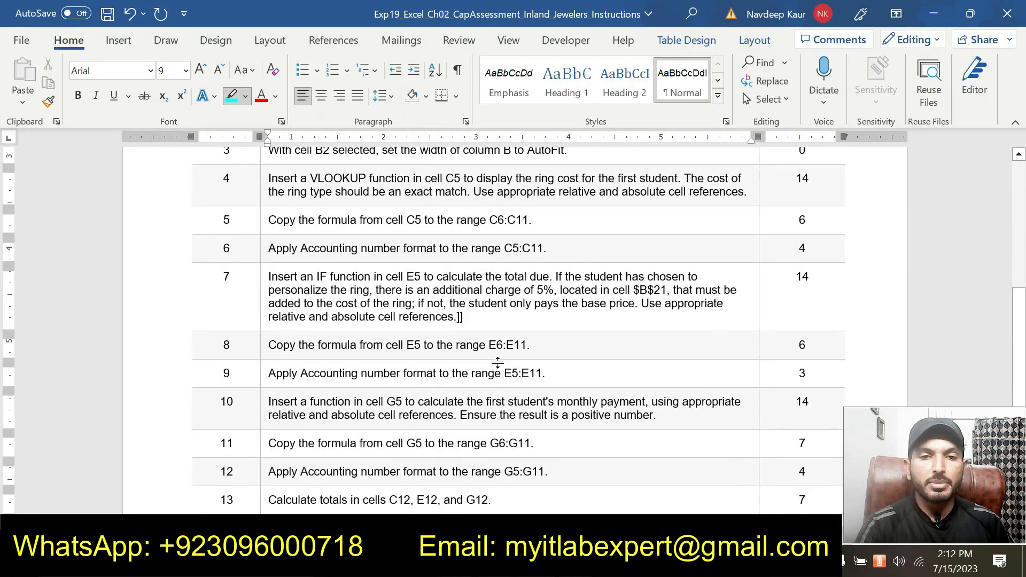
scroll(498, 363, "up", 1)
scroll(496, 363, "down", 5)
scroll(521, 369, "up", 4)
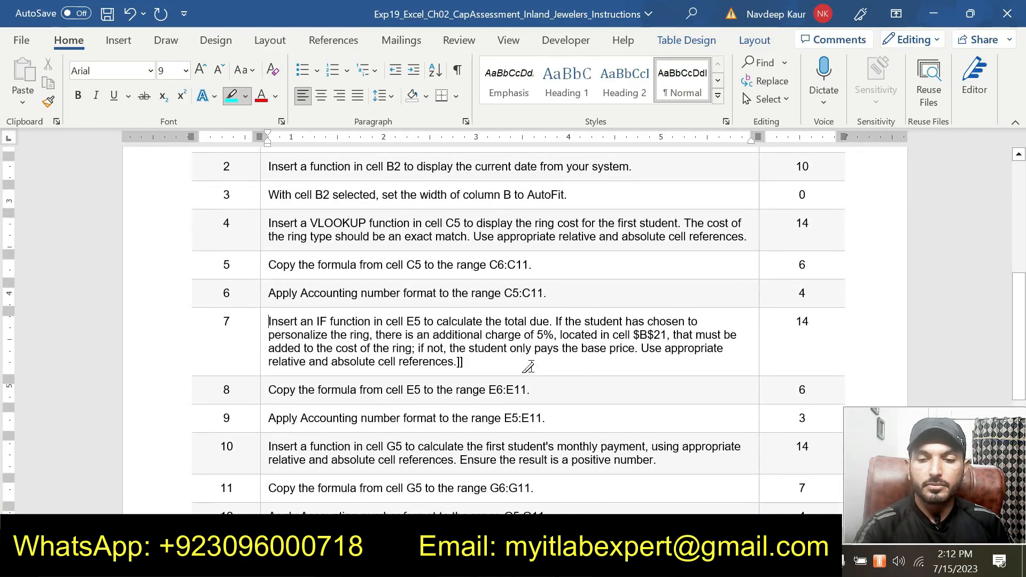
- Enter "]" in cell J10 of the Inland Jewelers solution workbook in Excel
type("]")
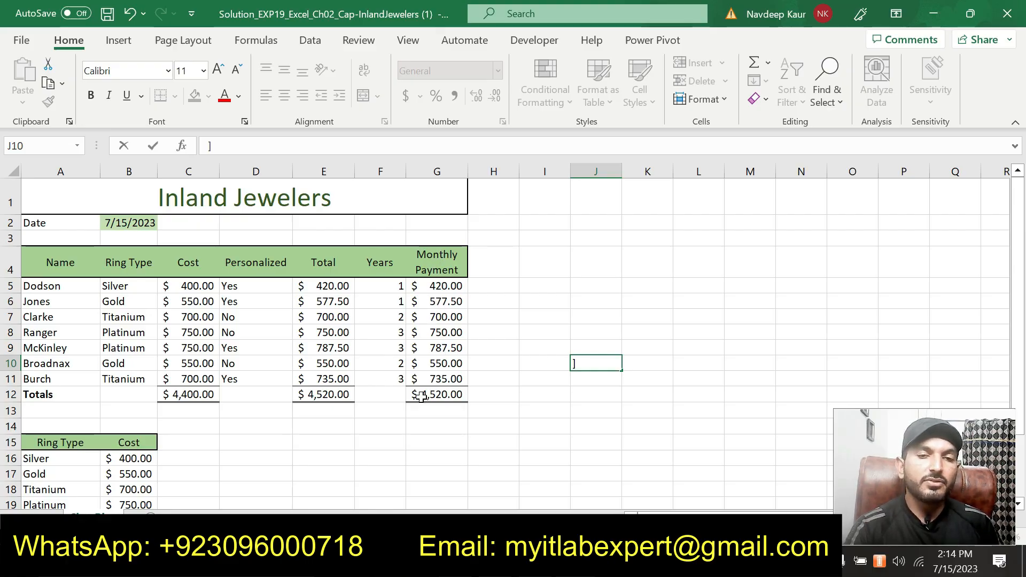
left_click(390, 470)
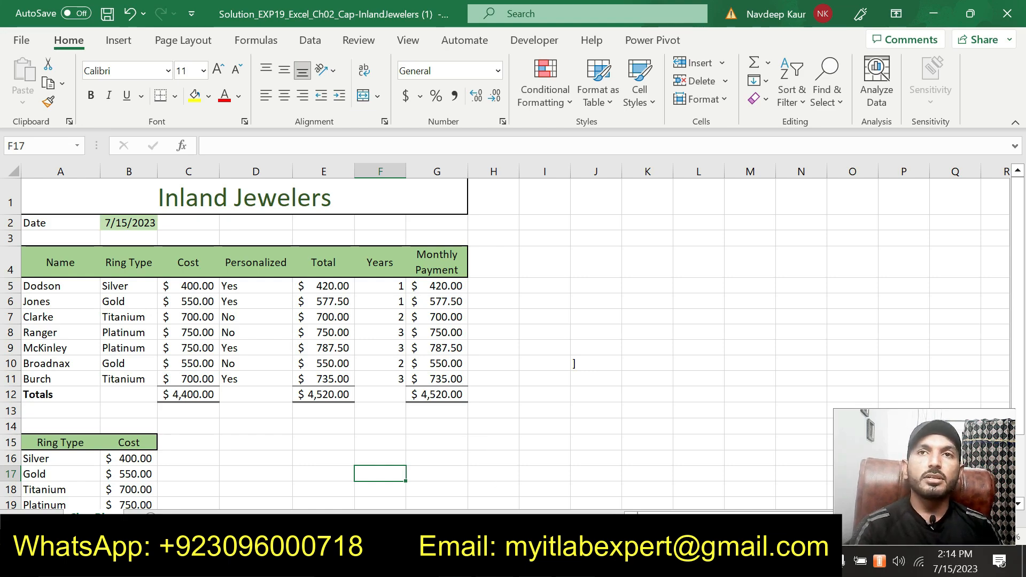
mouse_move(495, 564)
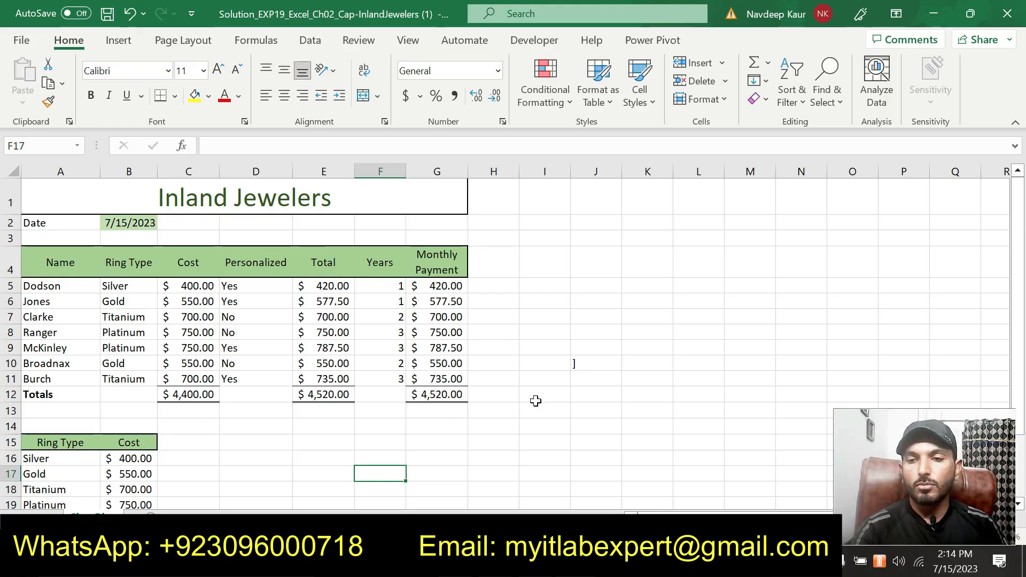
scroll(535, 428, "down", 1)
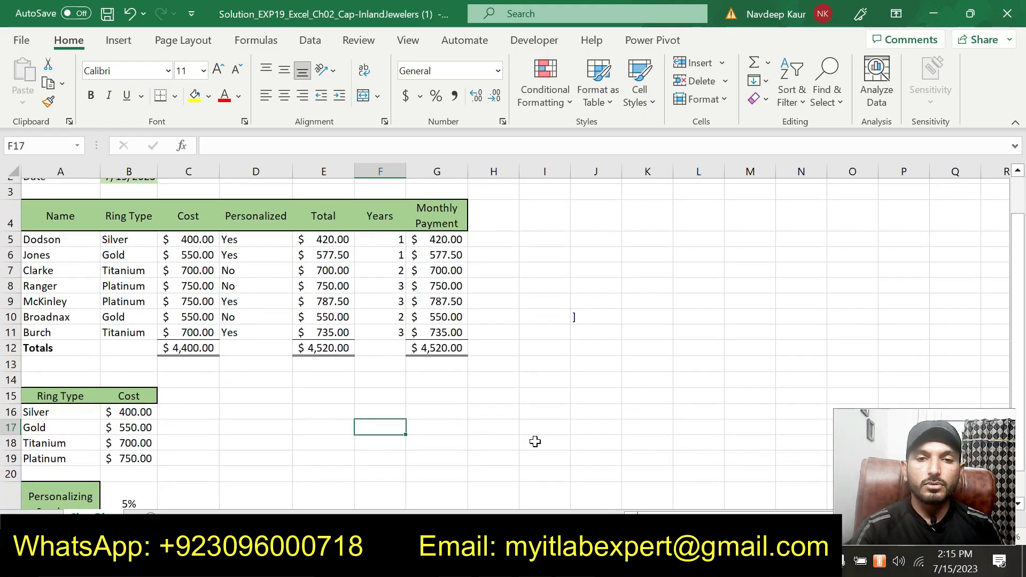
scroll(535, 441, "up", 1)
left_click(544, 428)
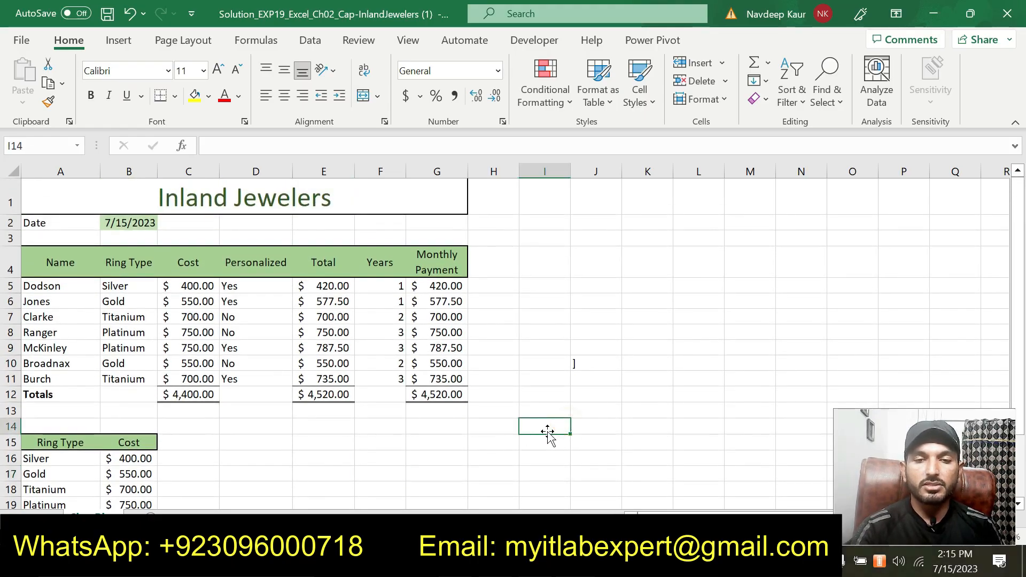
left_click(464, 473)
left_click(546, 431)
left_click(414, 456)
left_click(280, 489)
scroll(397, 461, "down", 1)
scroll(402, 461, "up", 1)
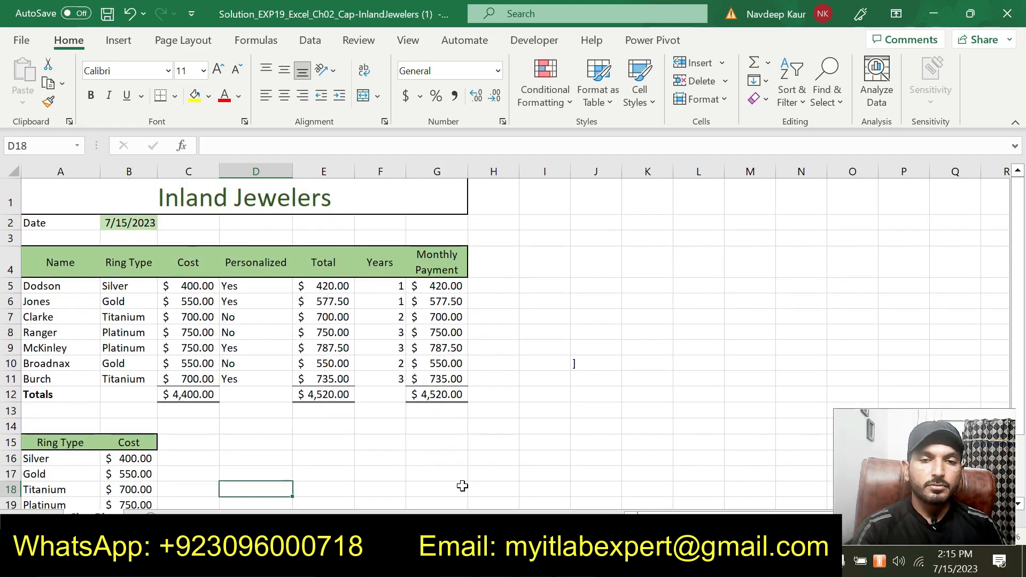
left_click(480, 474)
left_click(629, 393)
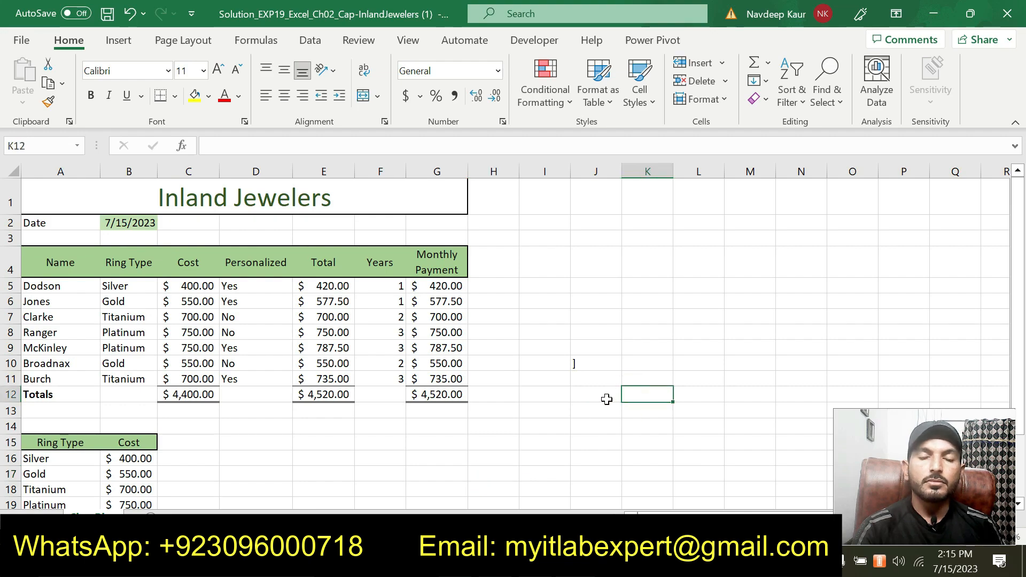
left_click(540, 362)
left_click(562, 457)
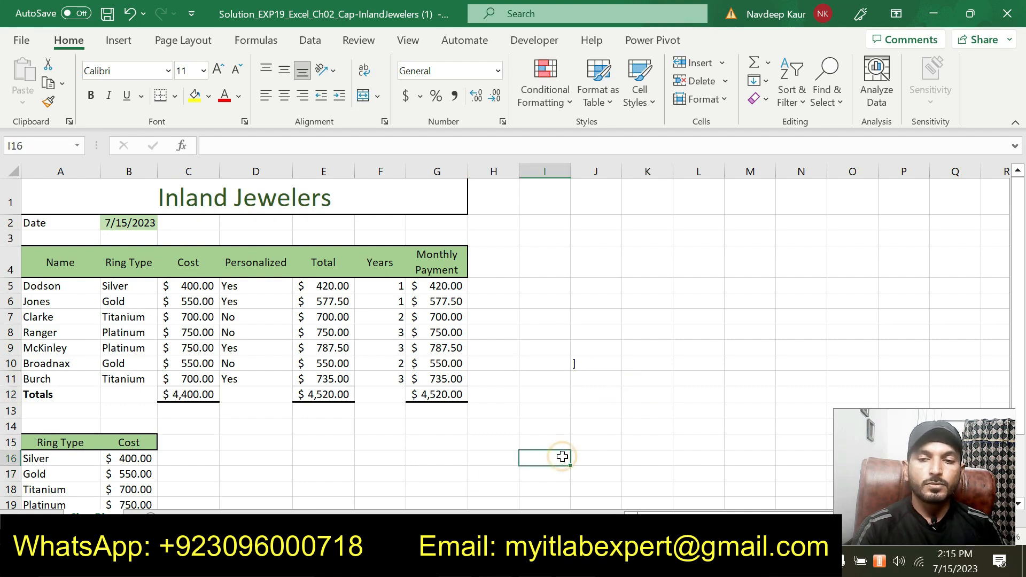
left_click(437, 474)
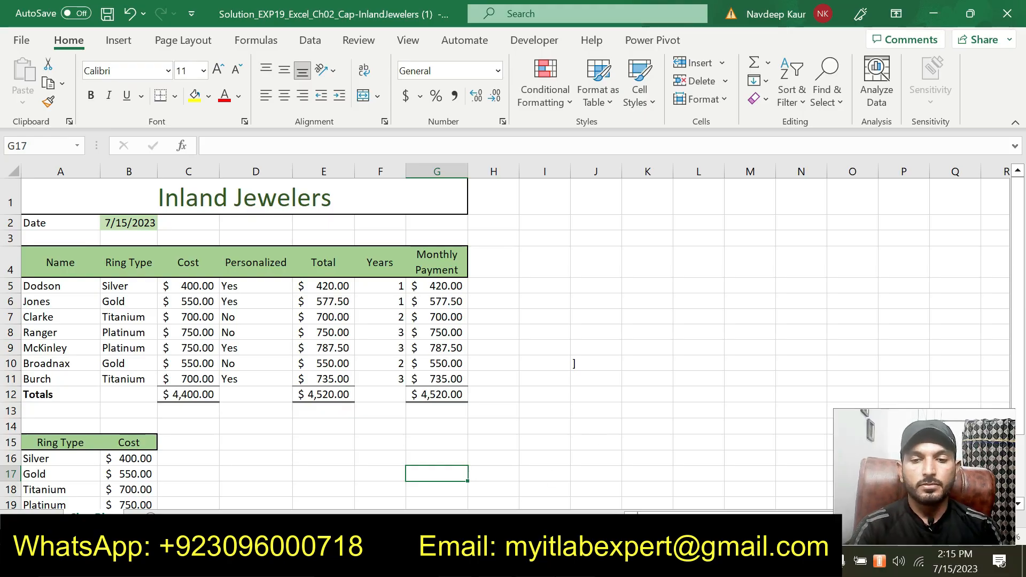
- Switch to the Word instructions and highlight the instruction text of steps 1 through 7 in turquoise
key("alt+Tab")
scroll(497, 394, "up", 1)
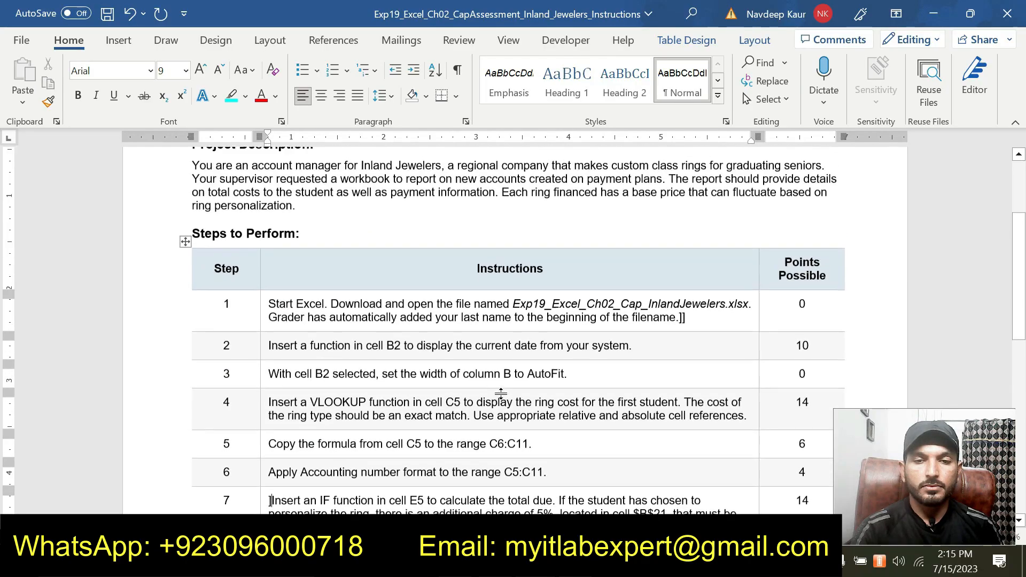
scroll(501, 395, "down", 2)
left_click_drag(273, 216, 465, 412)
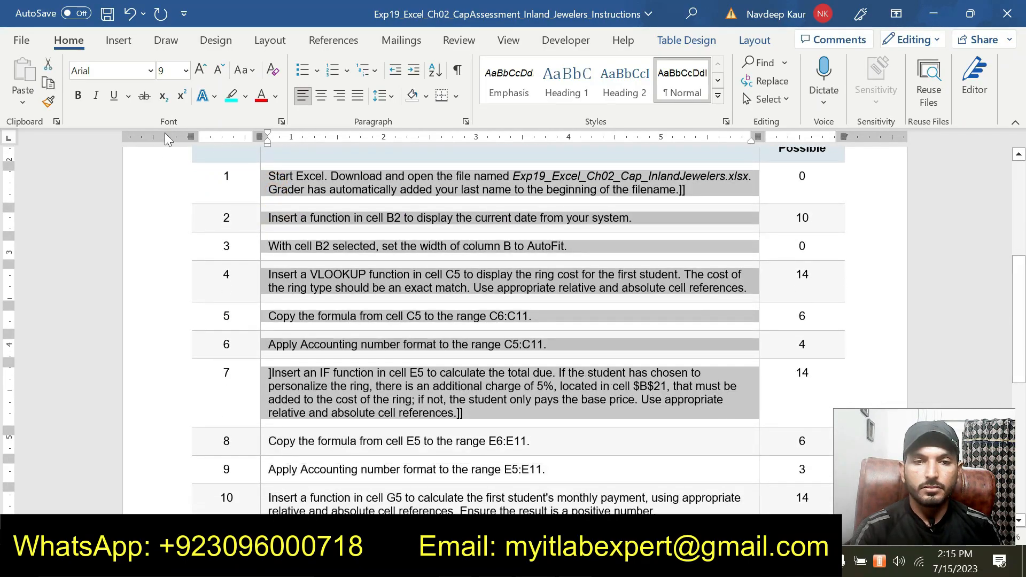
left_click(232, 97)
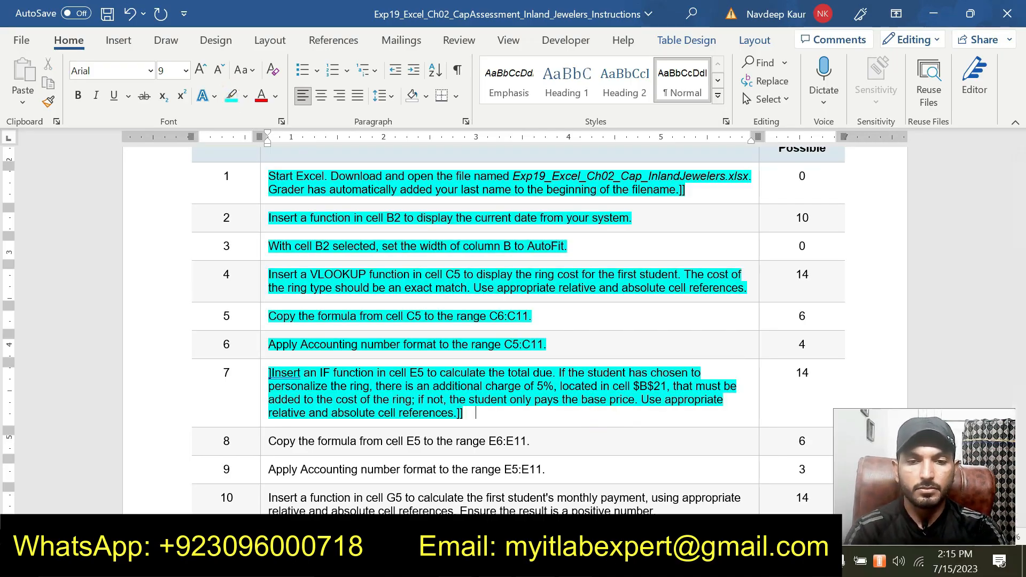
- Add the bold 22-point note "I have solved 7 steps in this video and if you want me to do" after the step 7 instruction
left_click(186, 70)
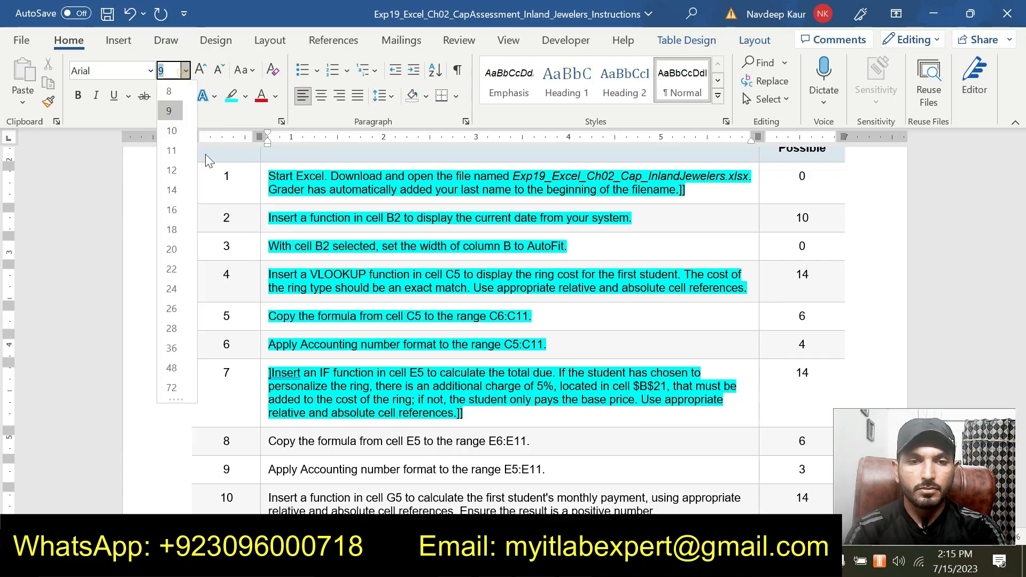
left_click(173, 265)
left_click(78, 96)
type("I have solved 7 steps")
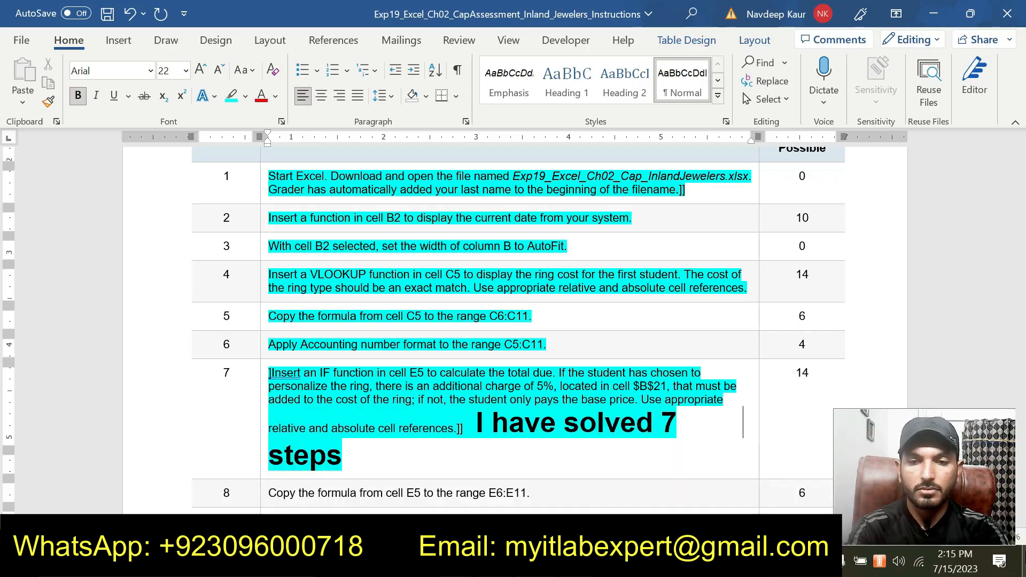
type(" in this v")
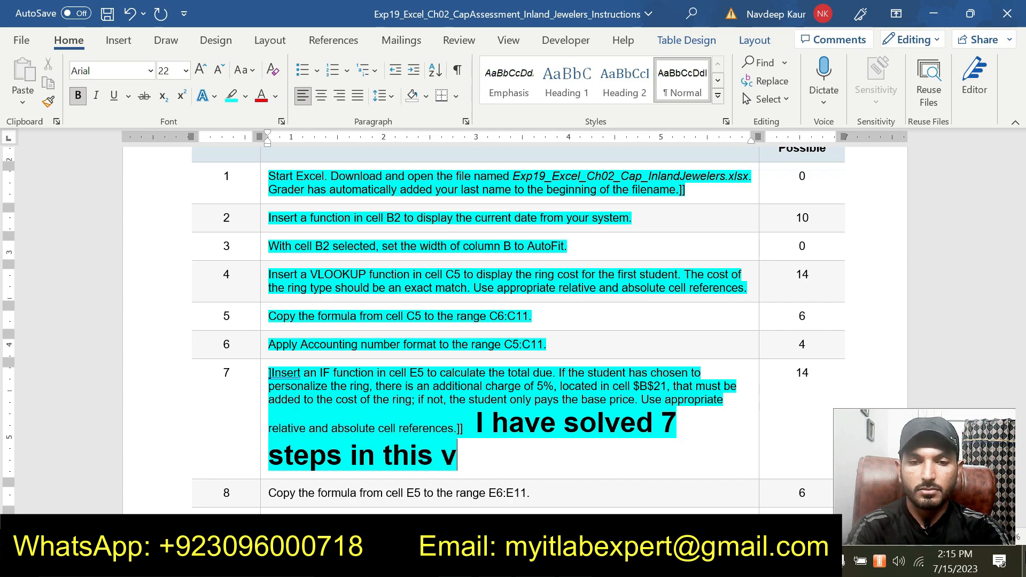
type("ideo and if you wan")
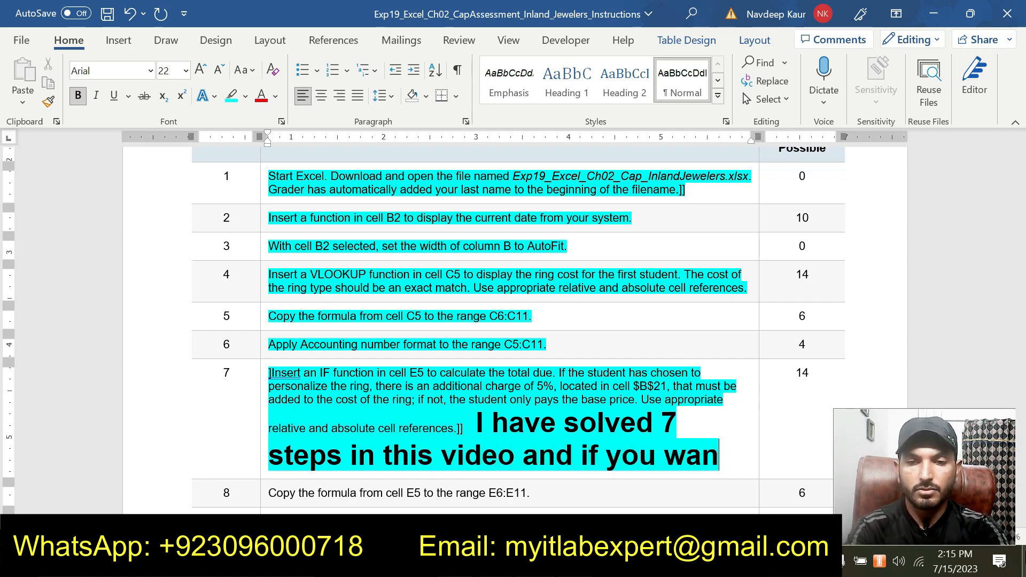
type("t me to do ")
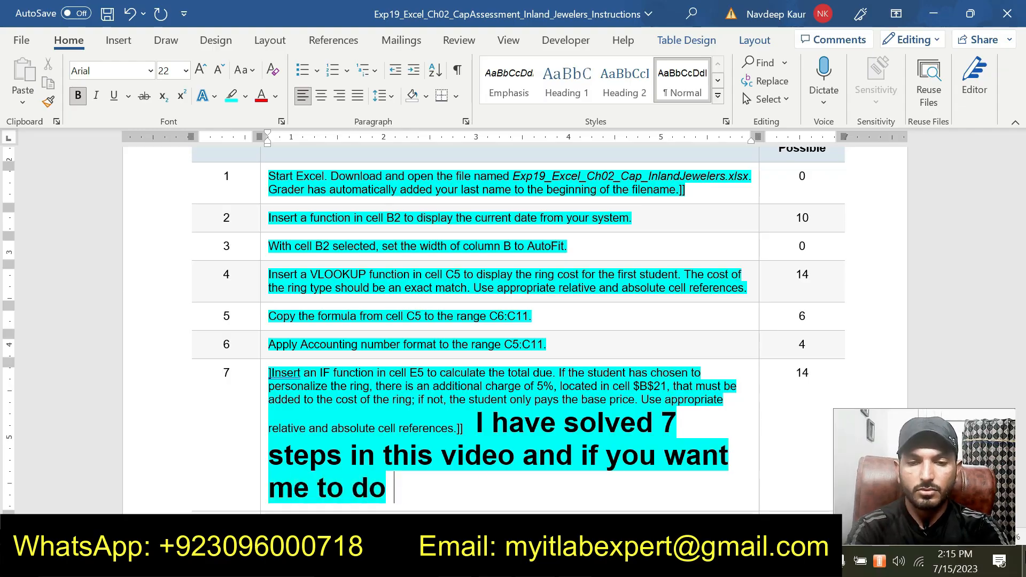
- Continue the note after step 7 with "this complete assignment or course contact me on Email"
type("this complet")
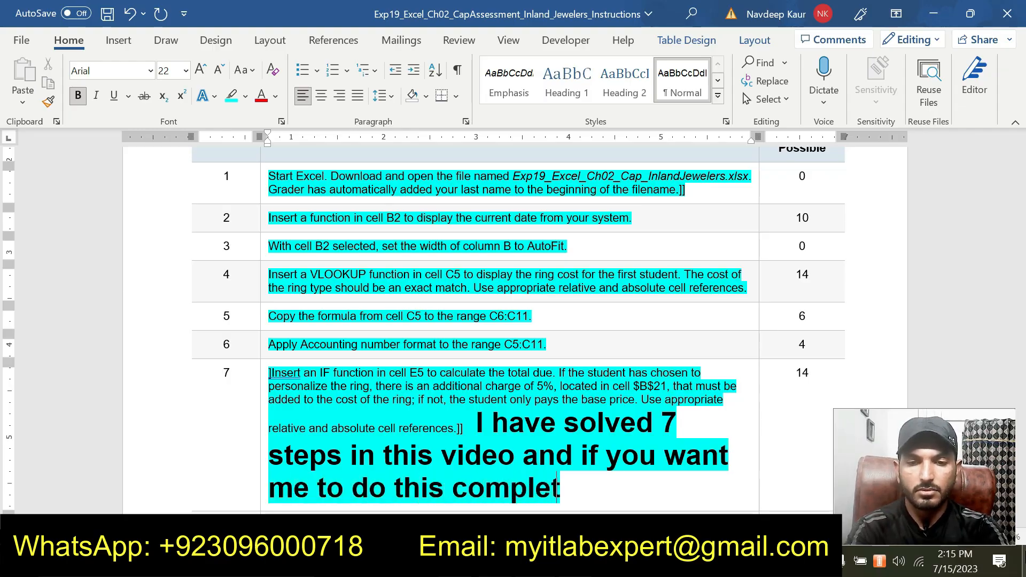
type("e assignment ")
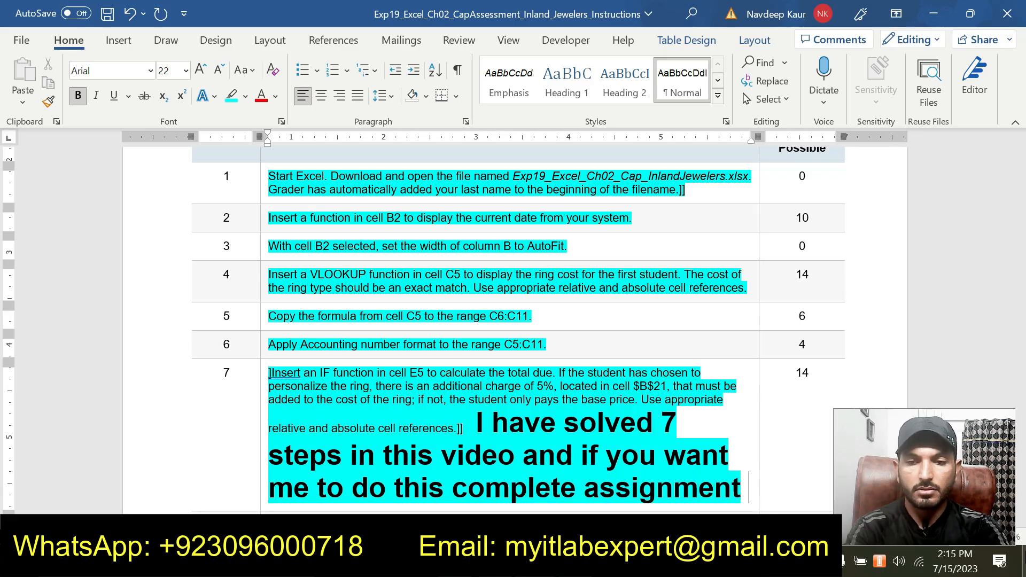
type("otr c")
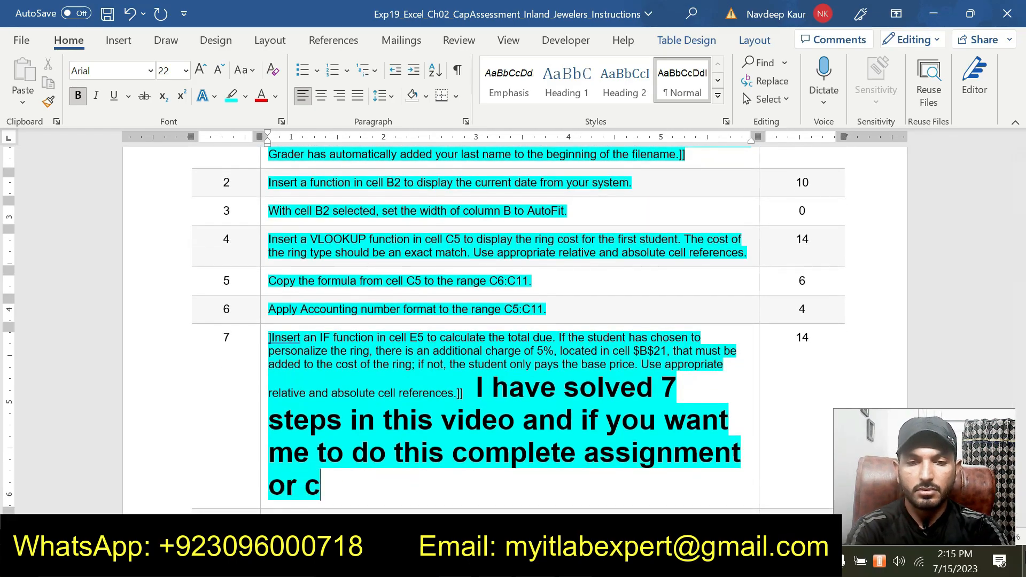
type("ourse c")
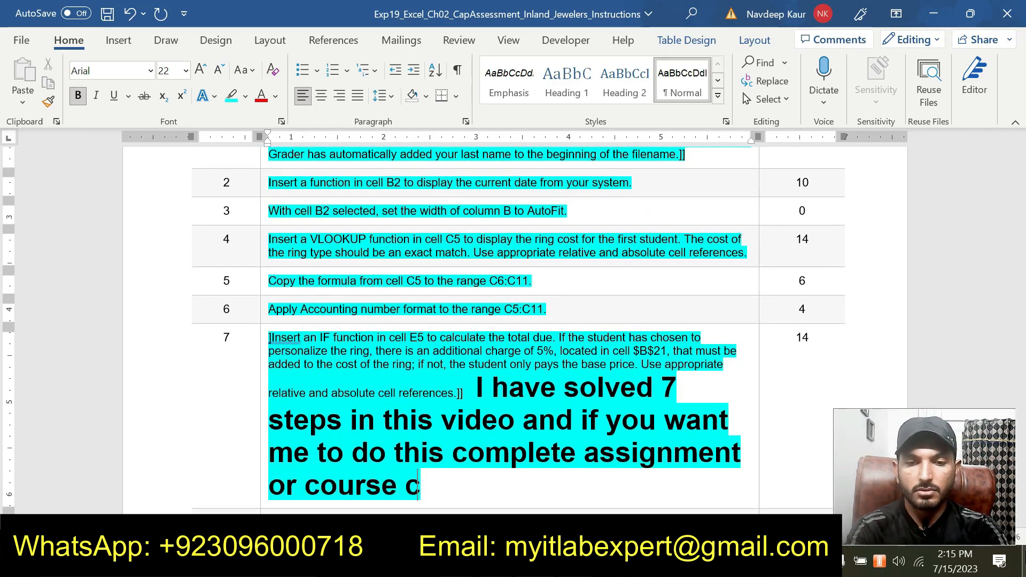
type("ontact me ")
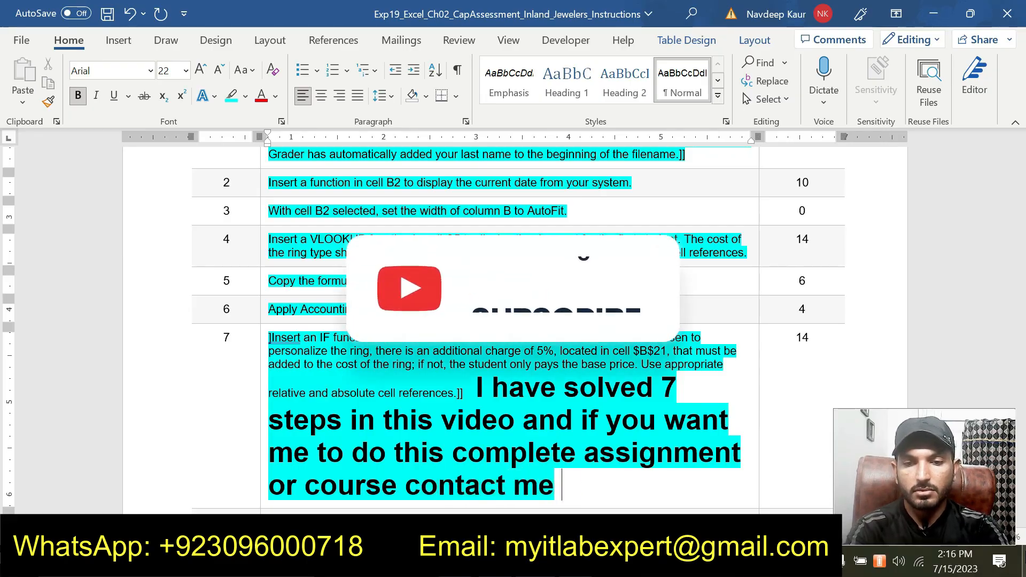
type("on Email orW")
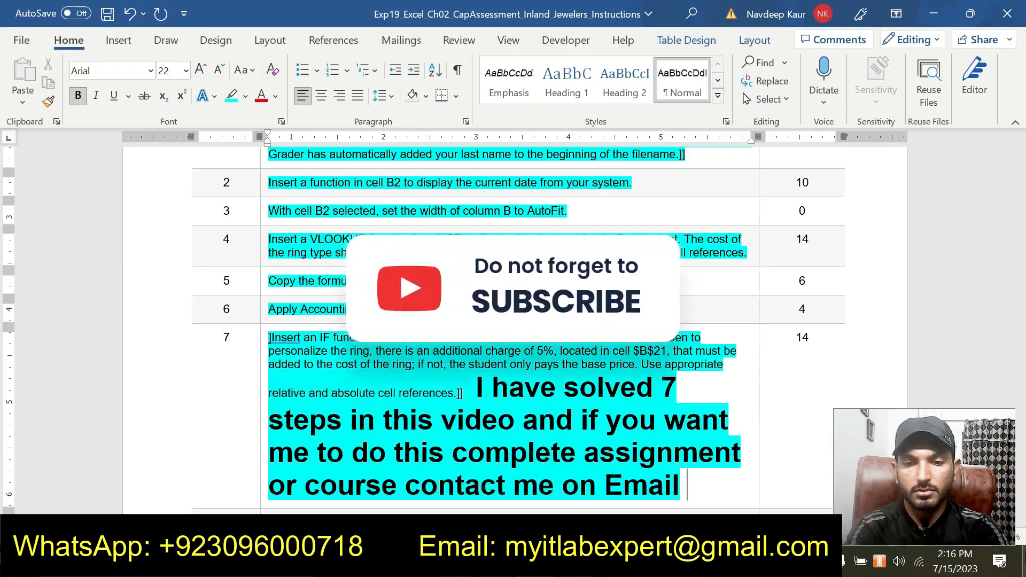